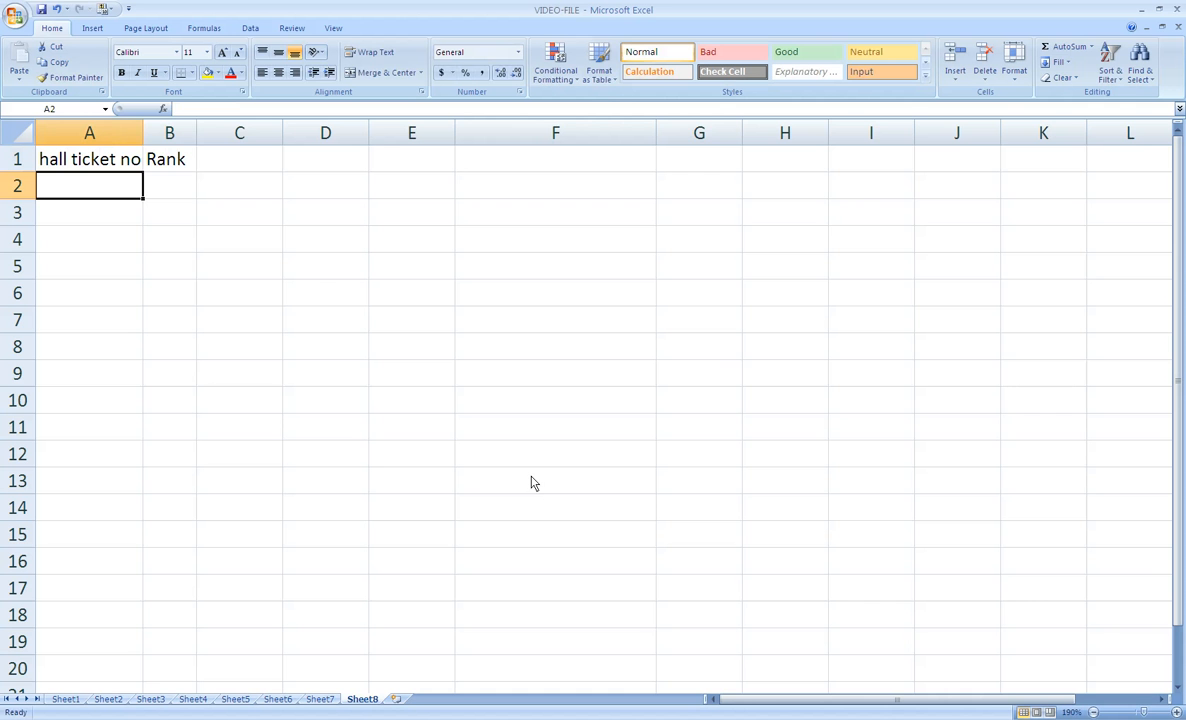
- Widen columns A and B slightly and apply all borders to the range A1:B10
left_click_drag(143, 133, 236, 133)
left_click(123, 160)
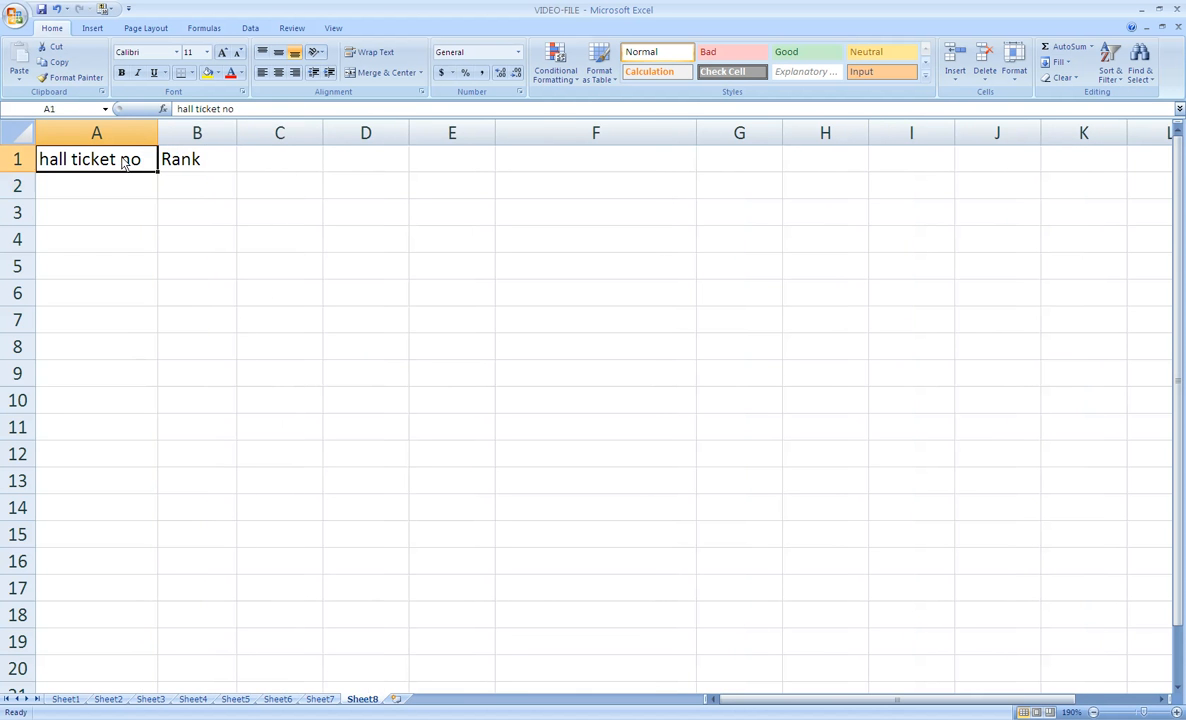
left_click_drag(123, 163, 203, 418)
left_click(191, 73)
left_click(197, 196)
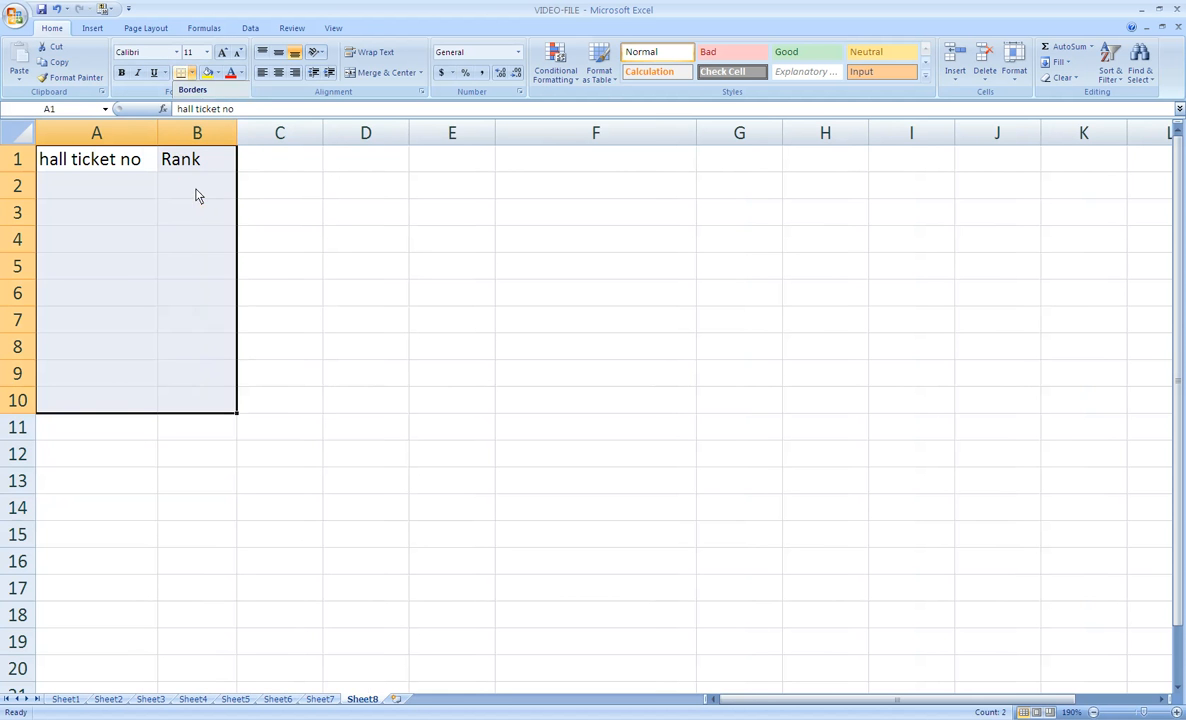
- Enter the hall ticket numbers 10018, 10012, 10014 and 10015 in cells A2 to A5
left_click(118, 196)
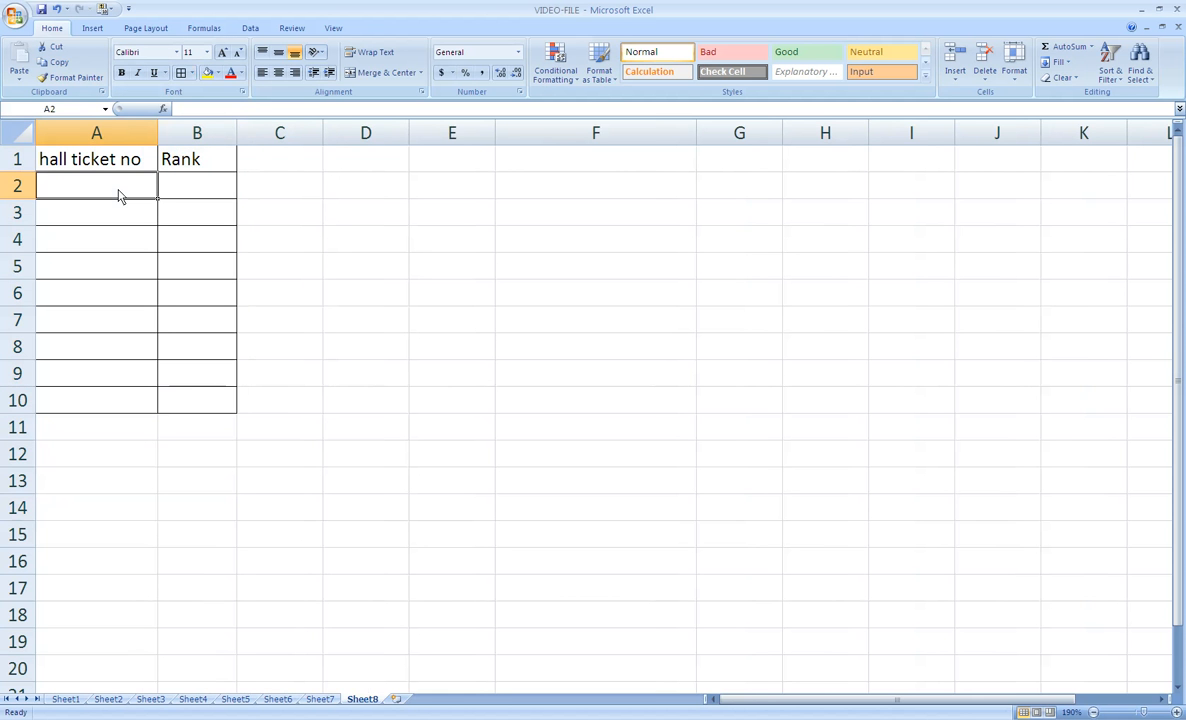
type("100")
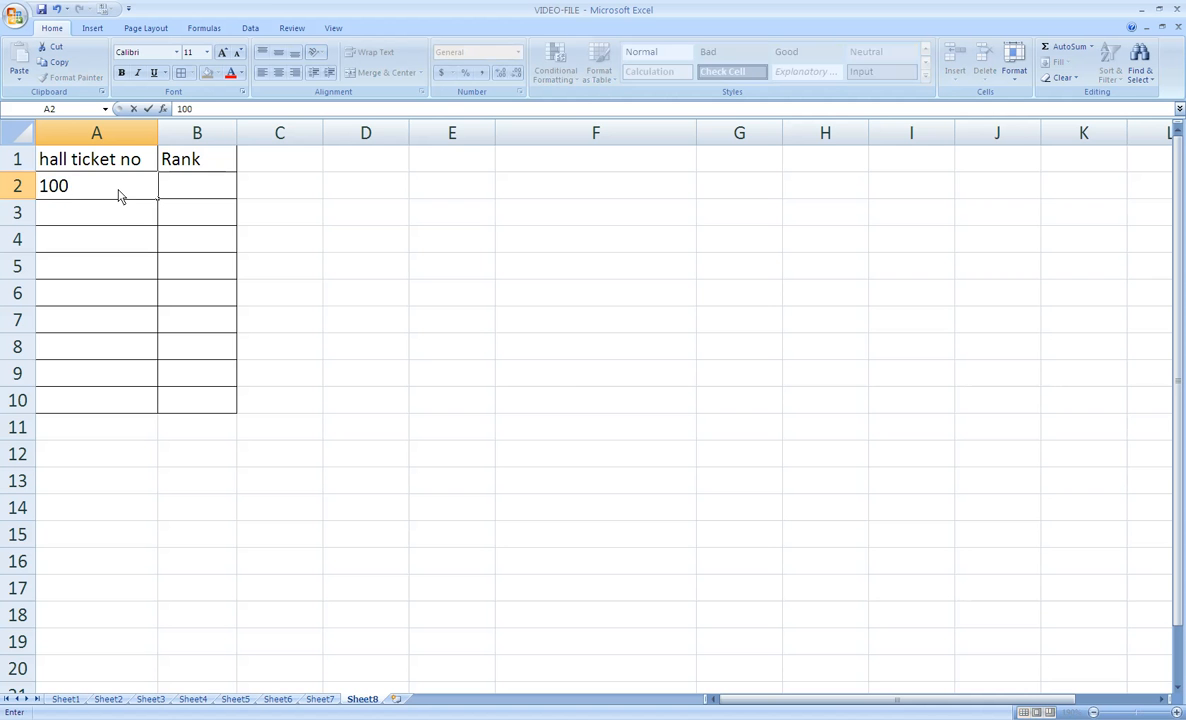
type("18")
key("Return")
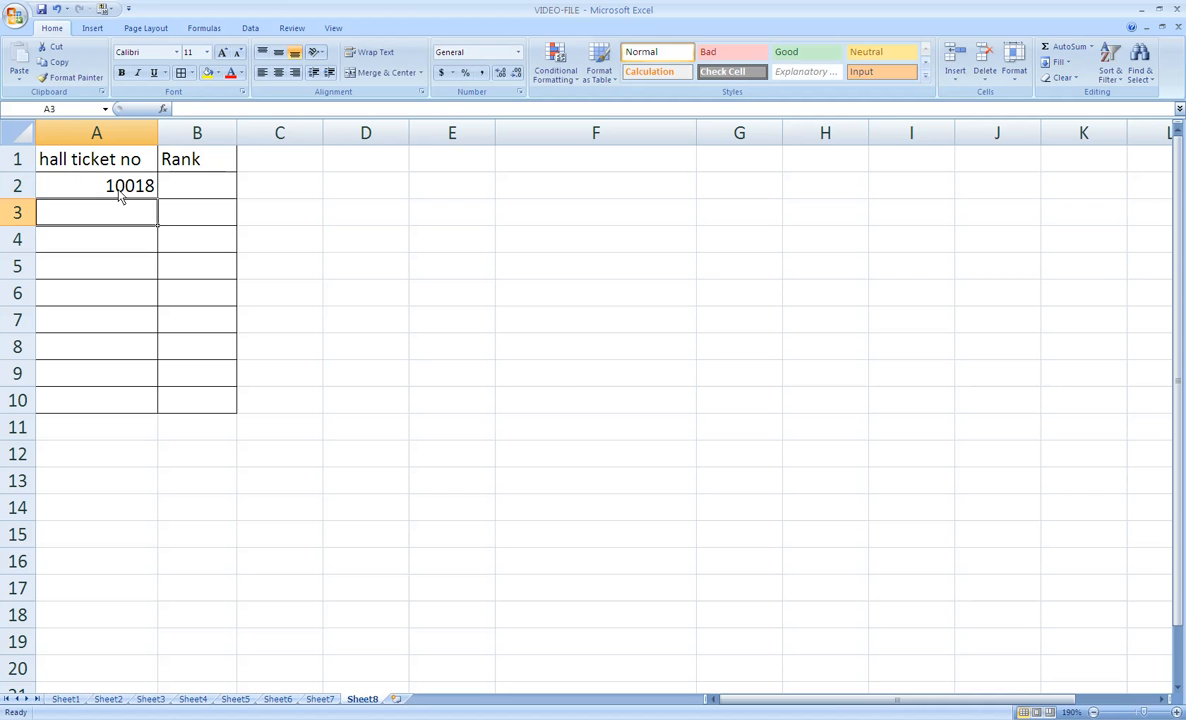
type("10012")
key("Return")
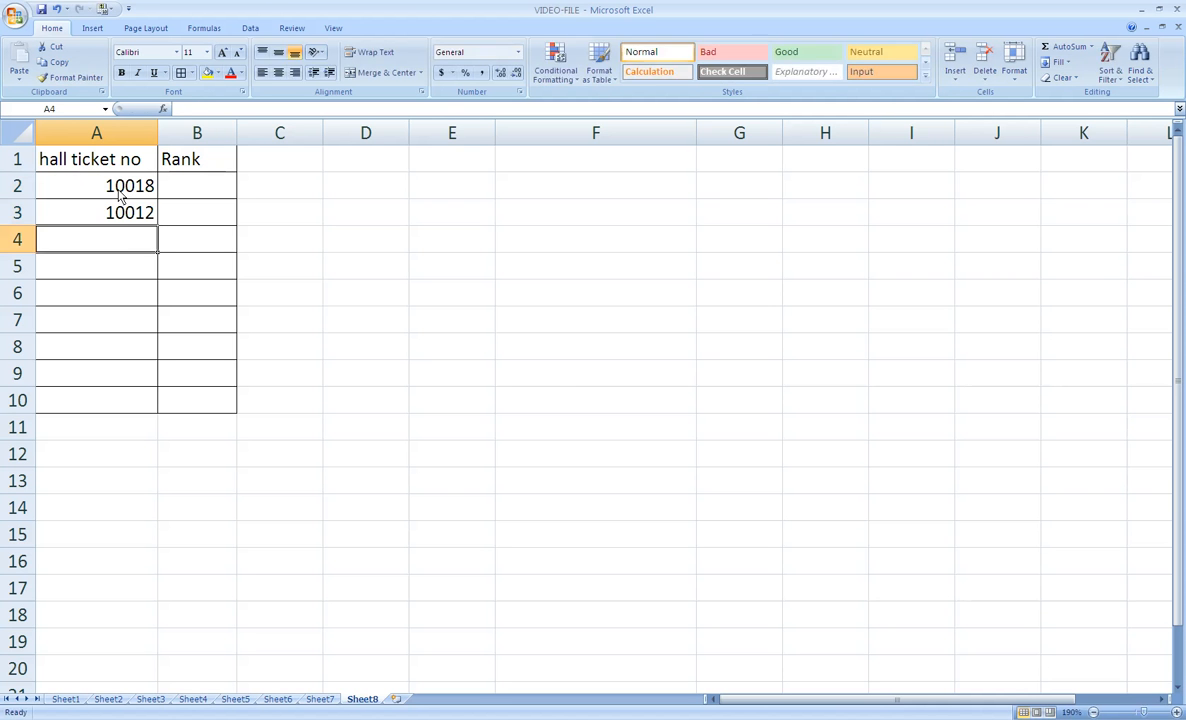
type("10014")
key("Return")
type("10015")
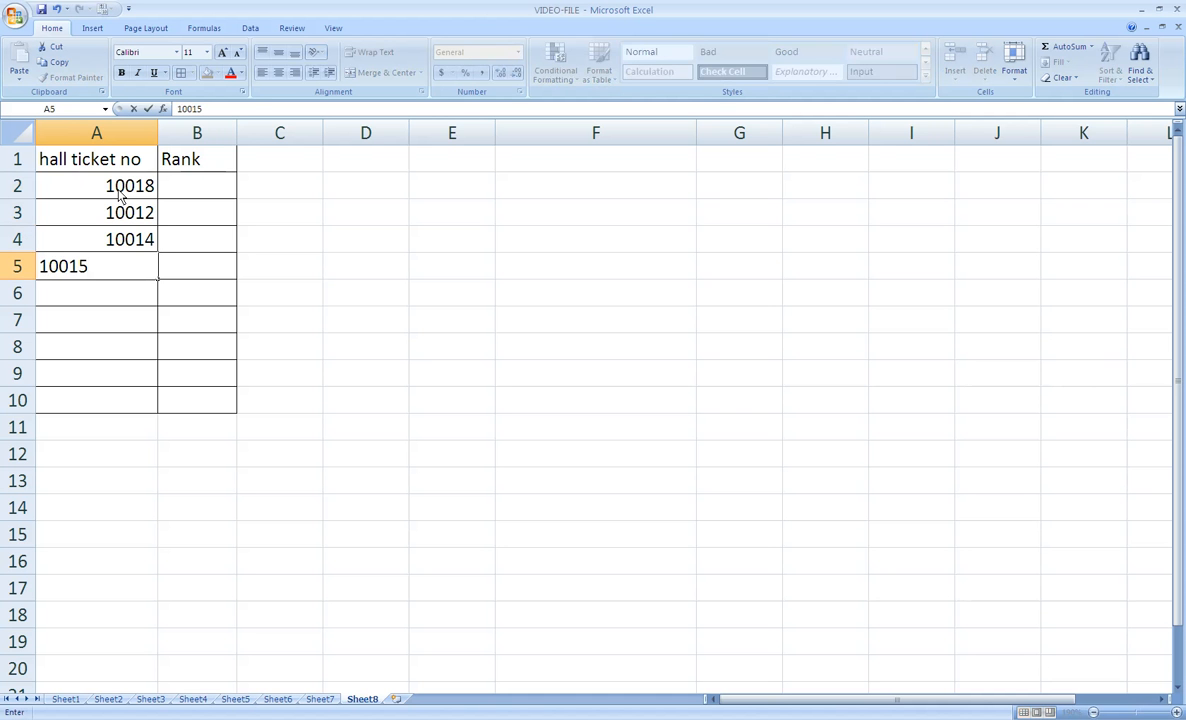
key("Return")
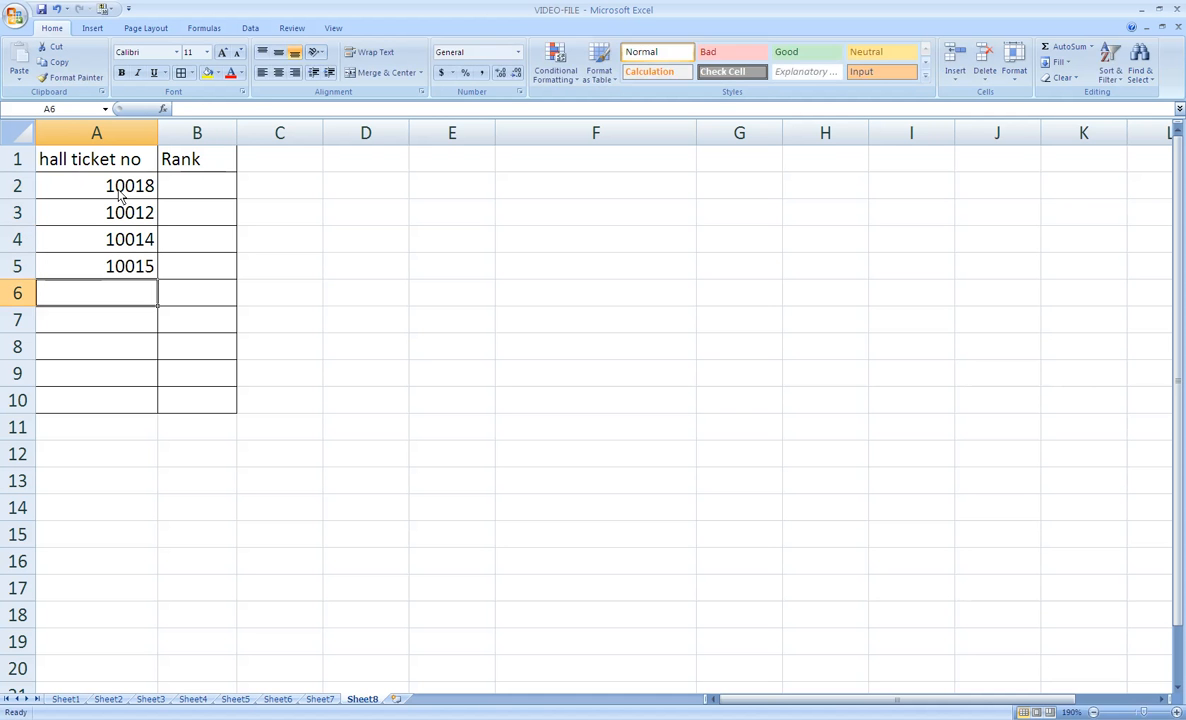
- Enter the hall ticket numbers 10016, 10013, 10011, 10020 and 11019 in cells A6 to A10
type("10016")
key("Return")
type("10013")
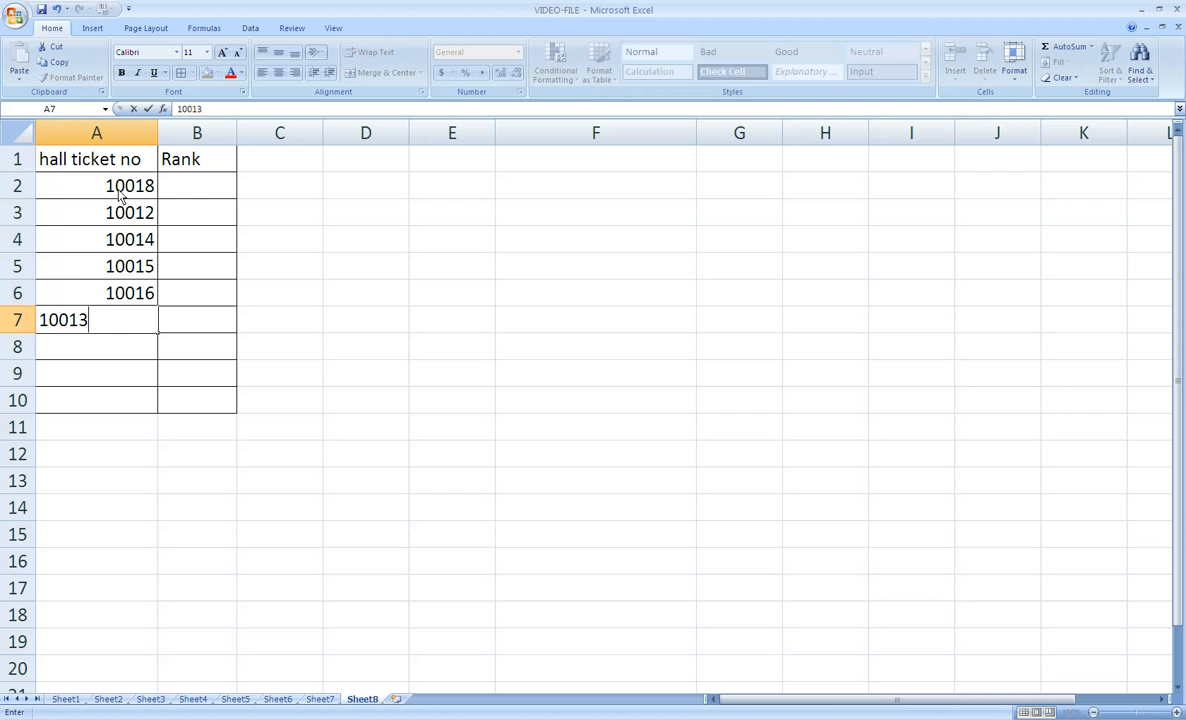
key("Return")
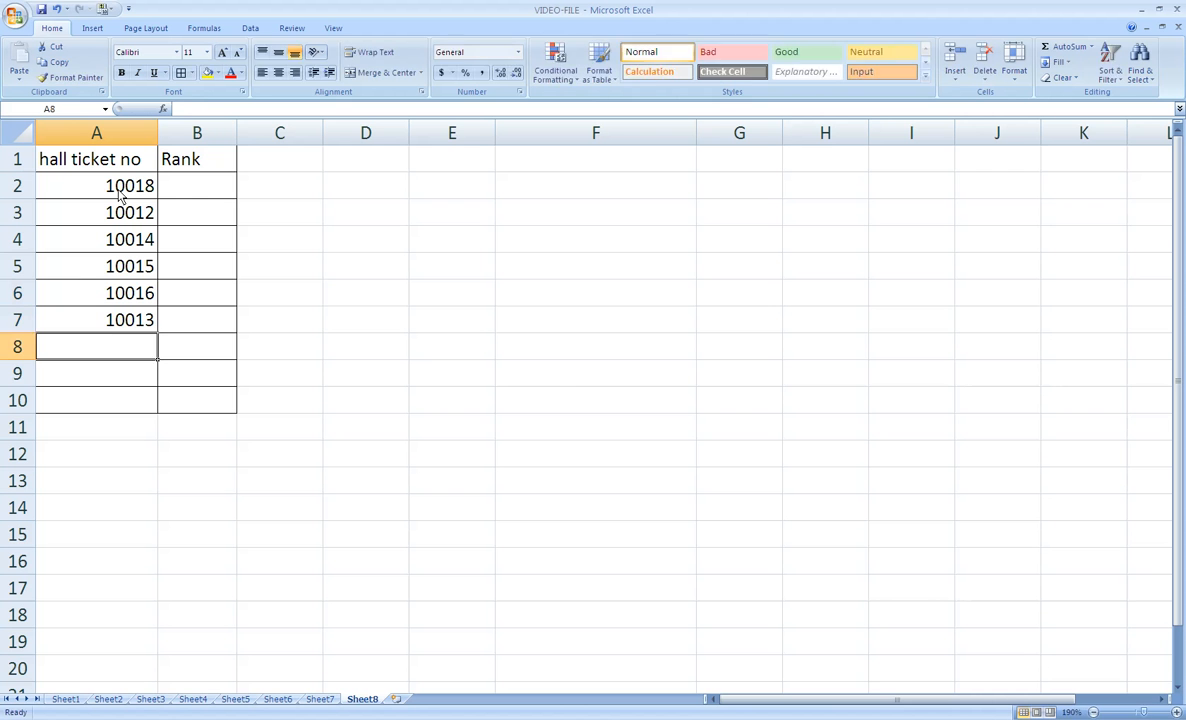
type("10011")
key("Return")
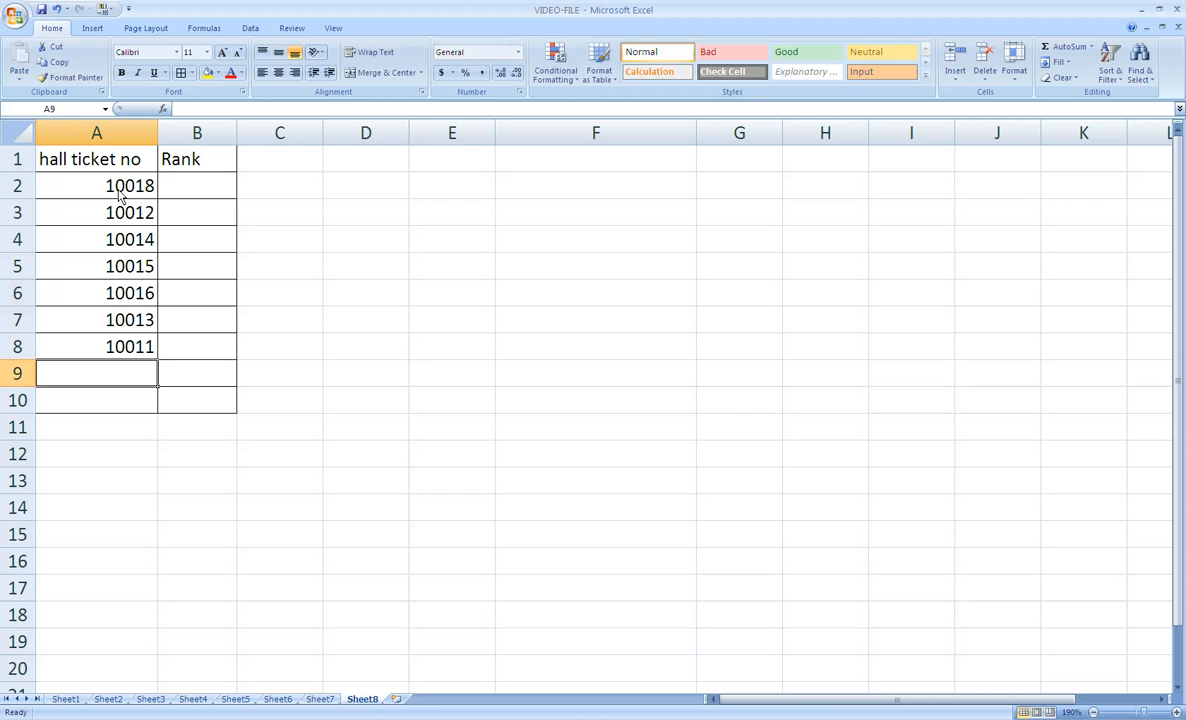
type("100")
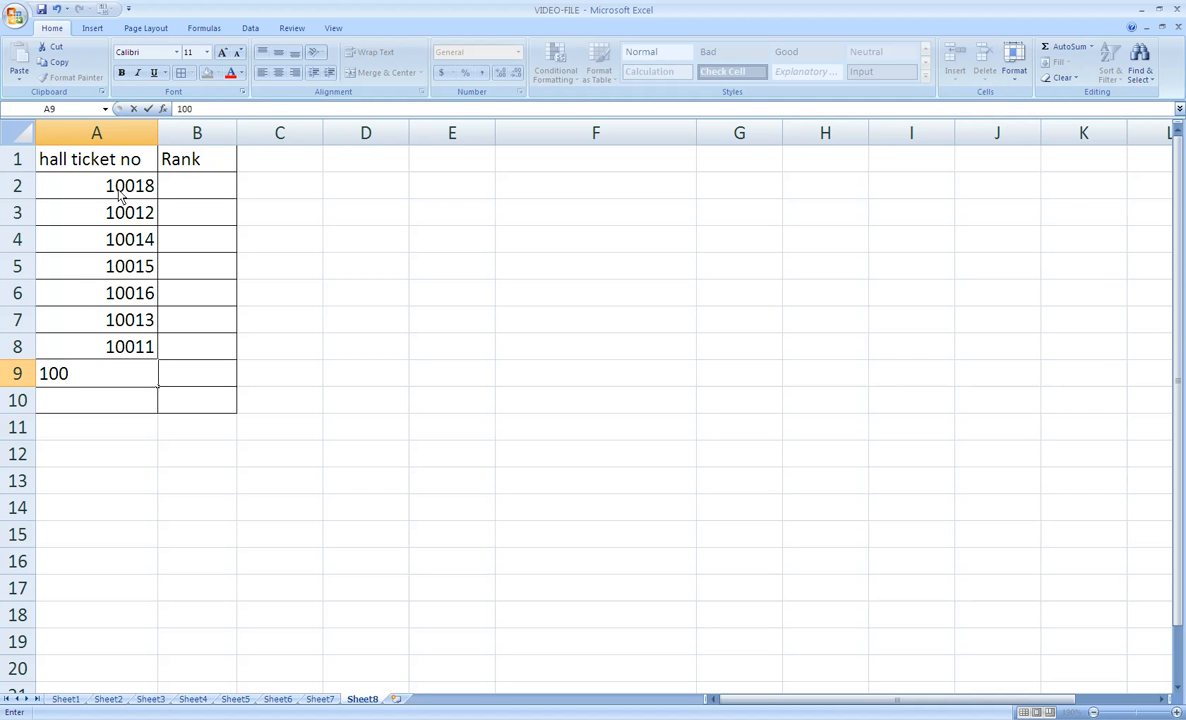
type("2")
type("0")
key("Return")
type("110")
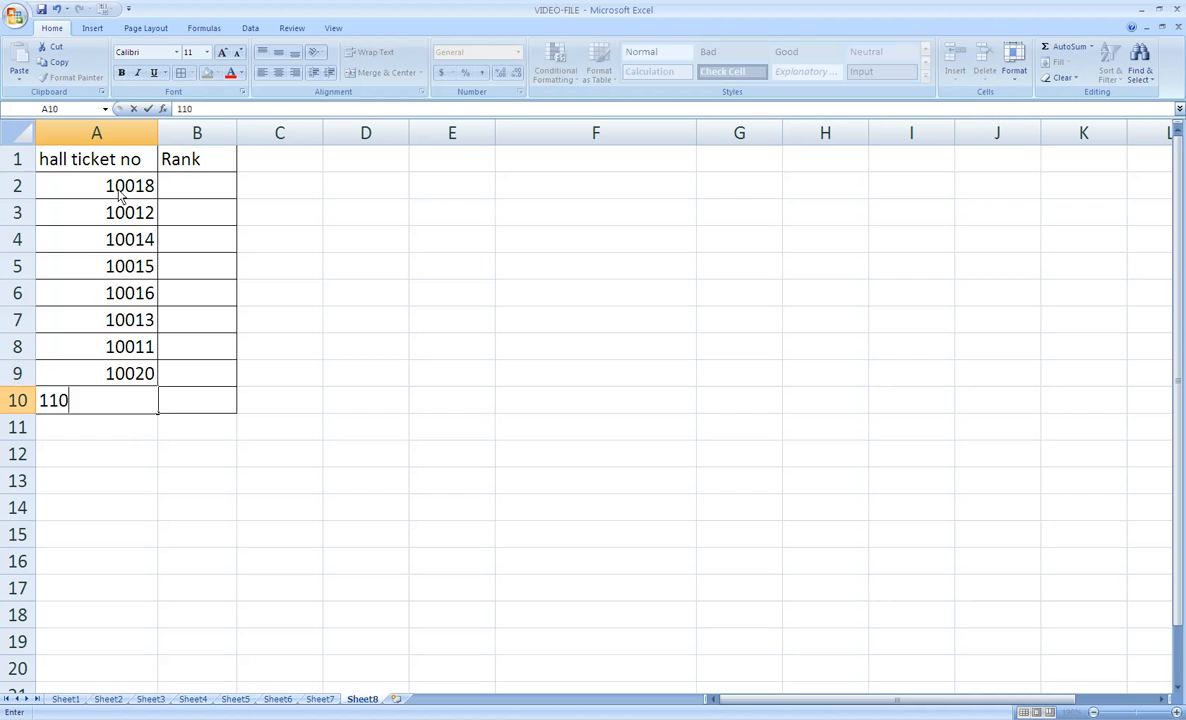
type("19")
key("Return")
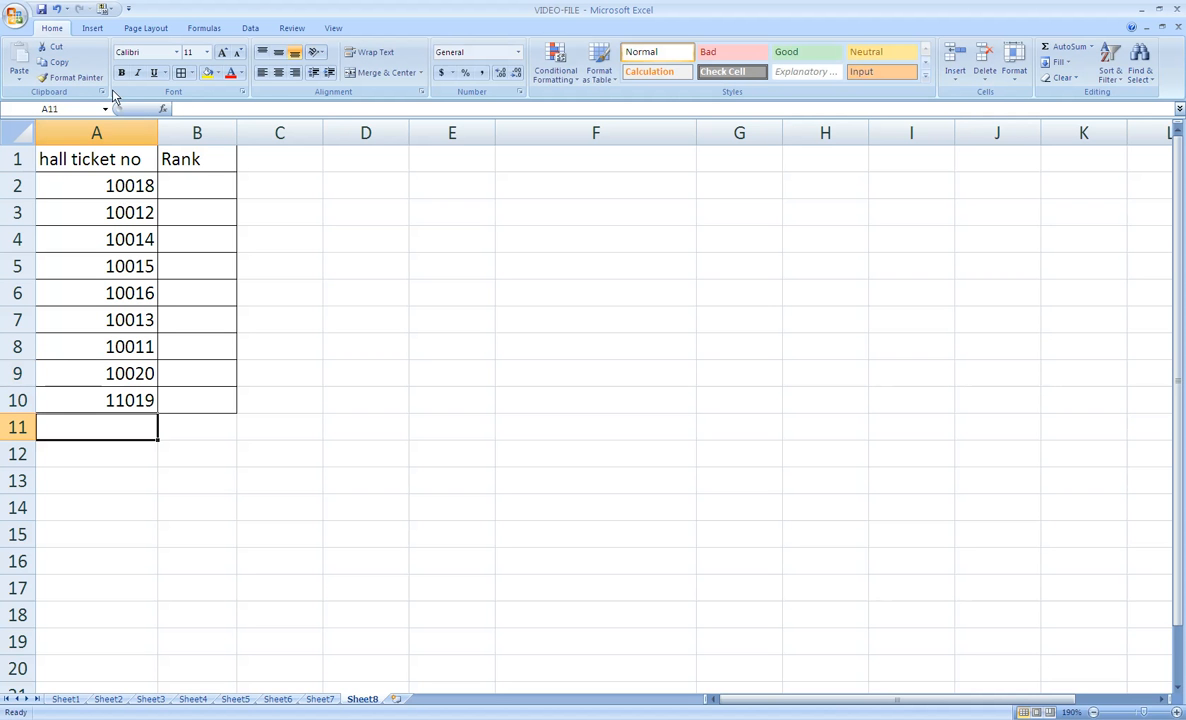
- Fill in the ranks 2, 6, 5, 4 and 3 in cells B2 to B6
left_click(197, 193)
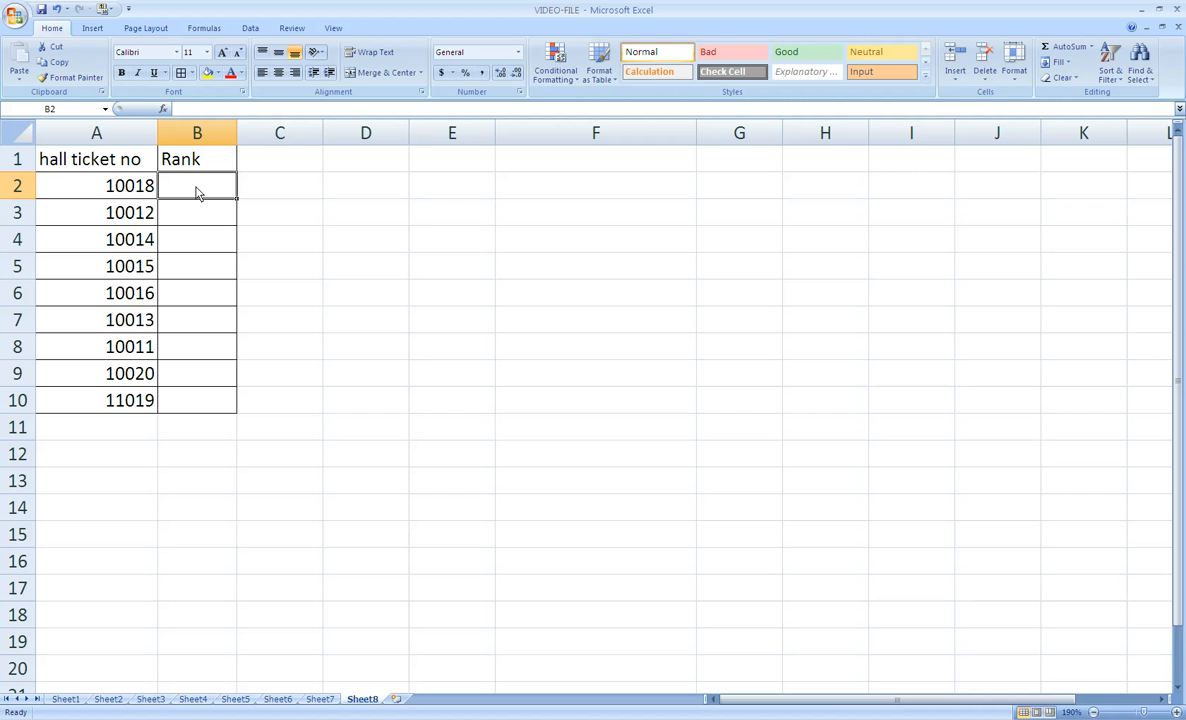
type("2")
key("Return")
type("6")
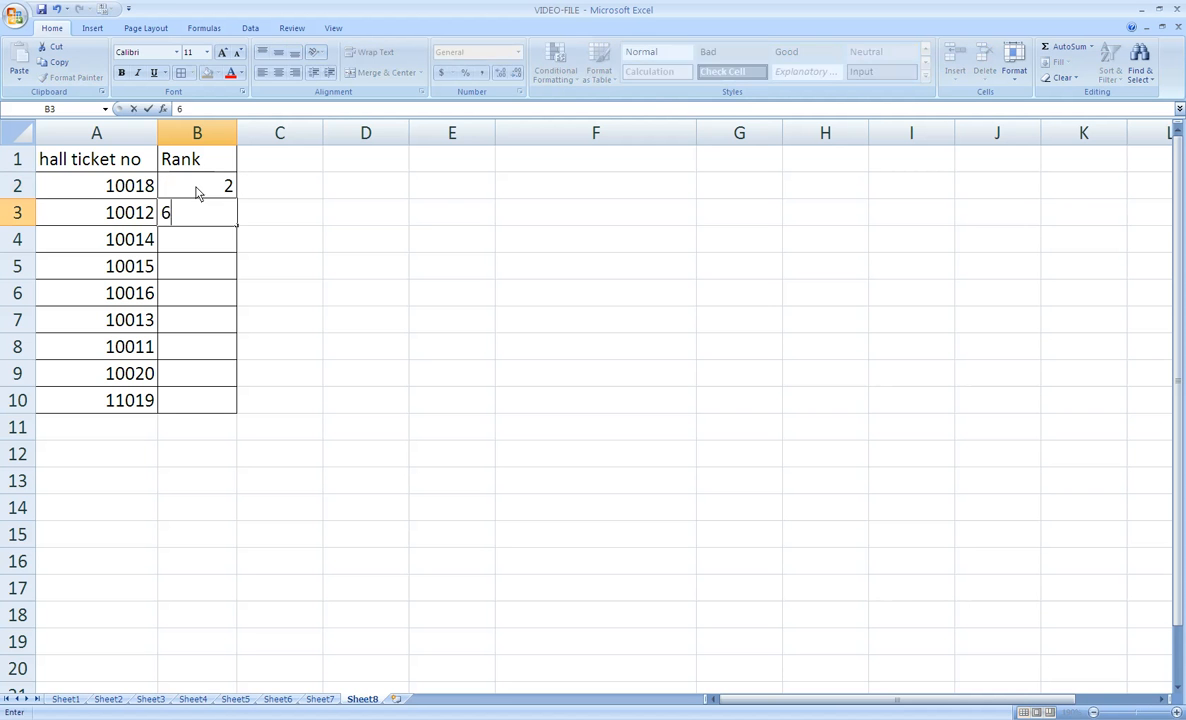
key("Return")
type("5")
key("Return")
type("4")
key("Return")
type("3")
key("Return")
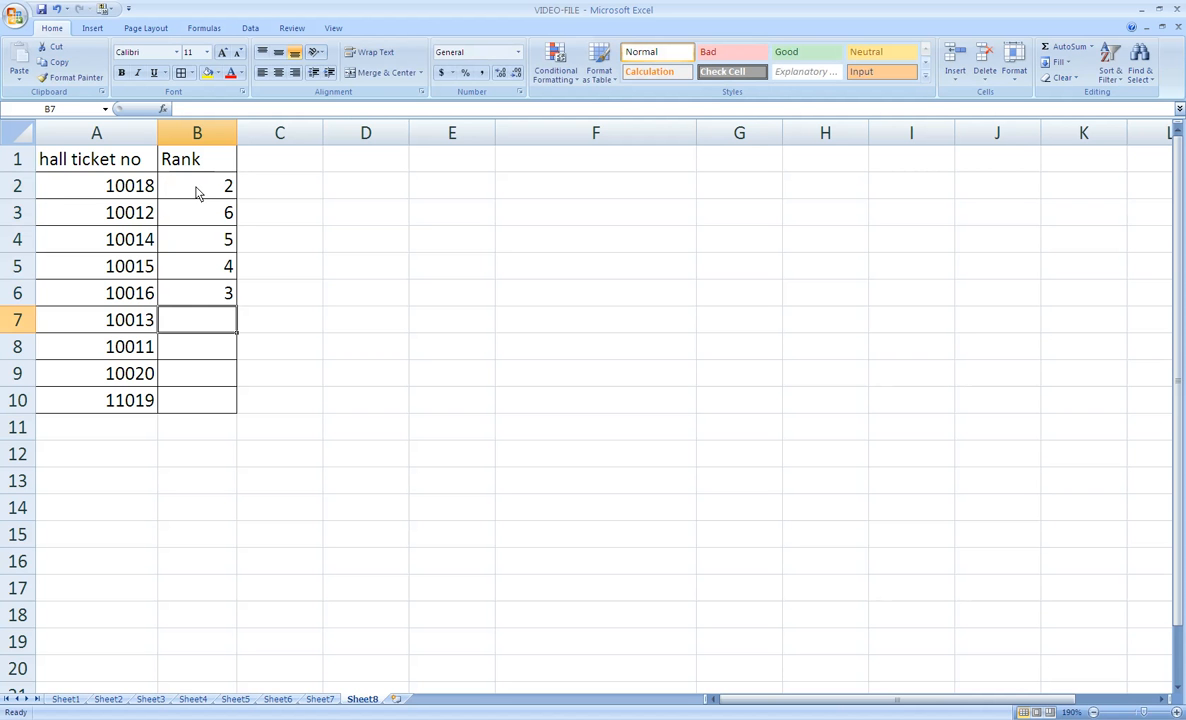
- Fill in the ranks 7, 9, 8 and 10 in cells B7 to B10
type("7")
key("Return")
type("9")
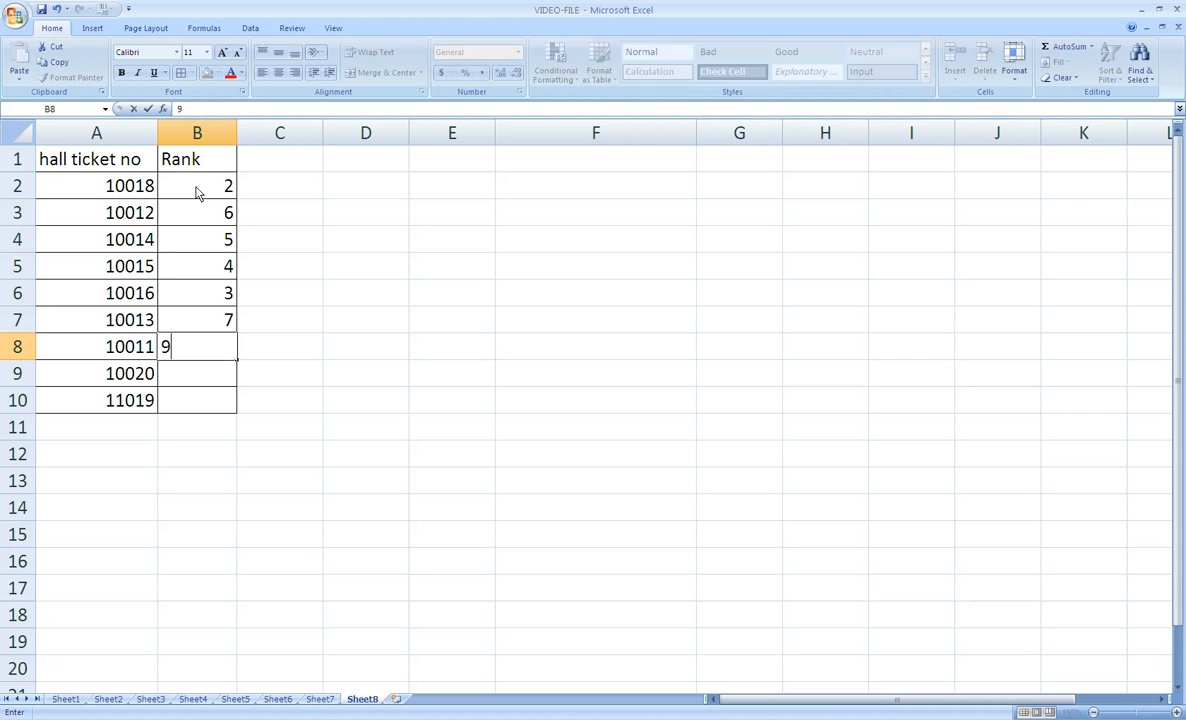
key("Return")
type("8")
key("Return")
type("10")
key("Return")
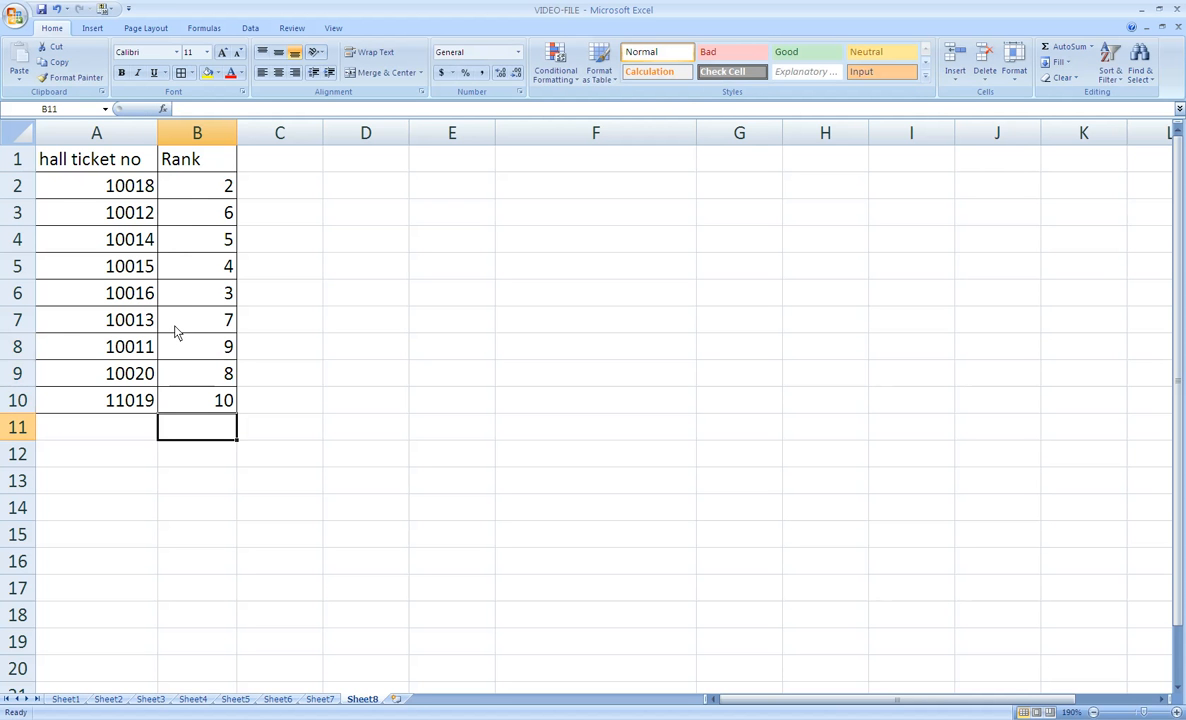
- Label cell F10 "enter hall ticket no" and cell F11 "Rank"
left_click(568, 402)
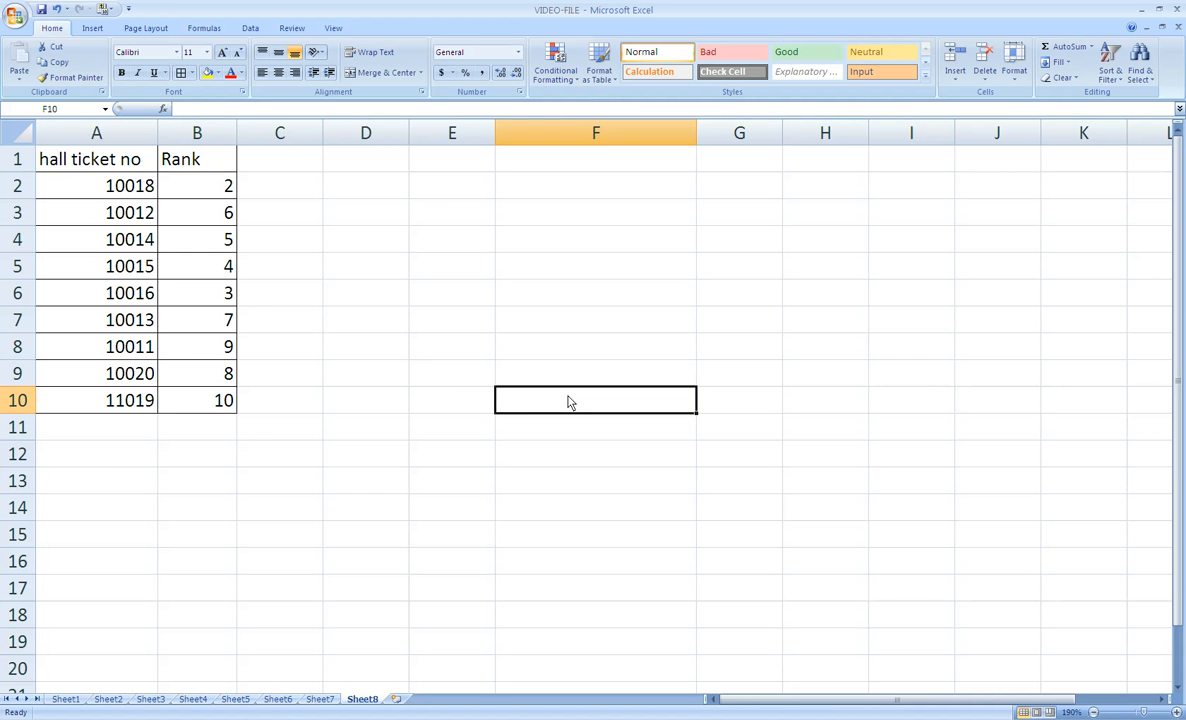
type("enter h")
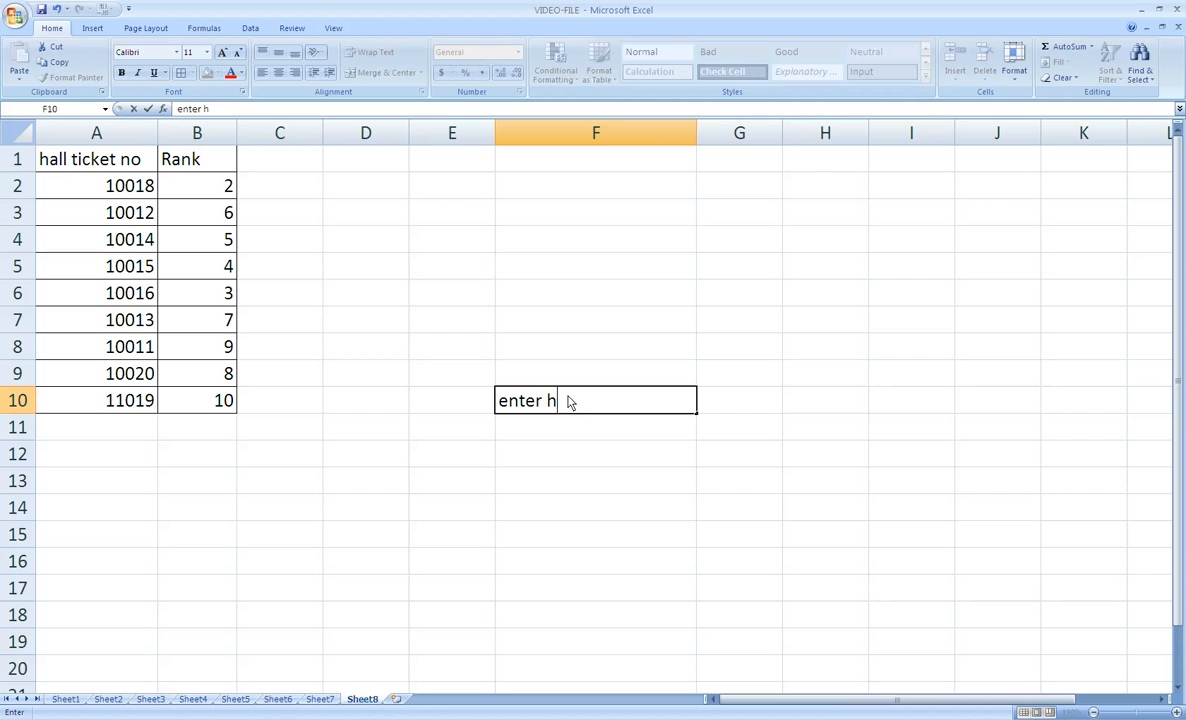
type("all ticket no")
key("Tab")
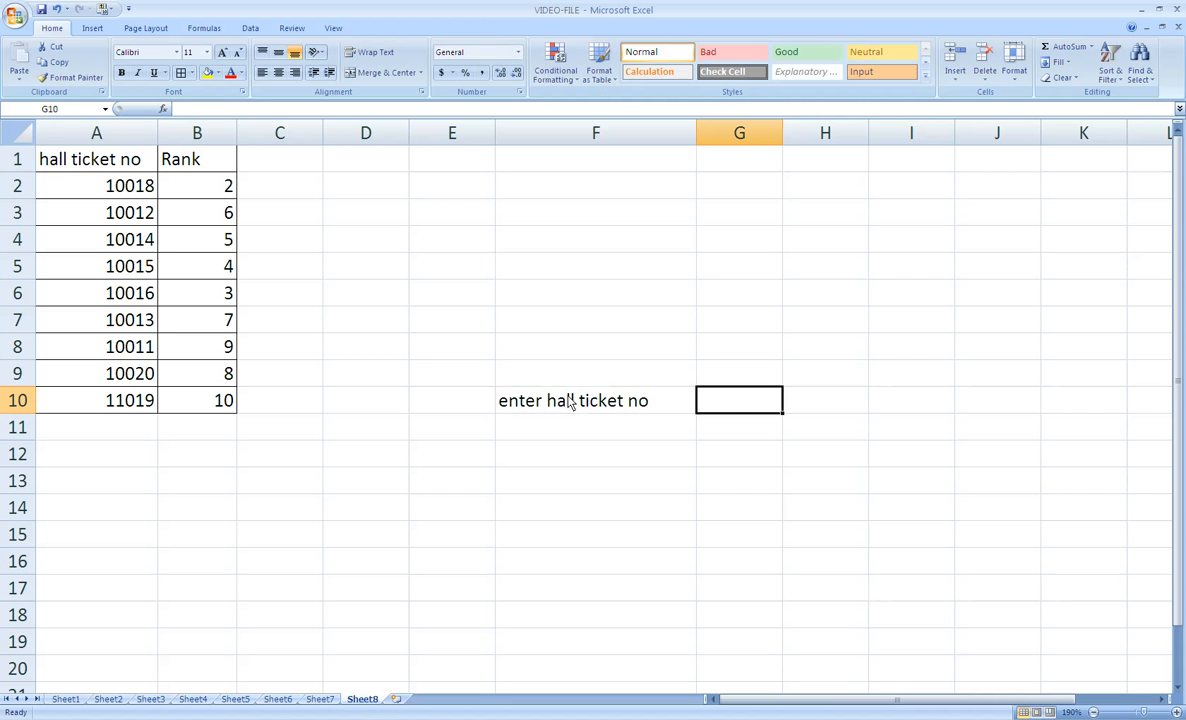
key("Down")
key("Left")
type("Rank")
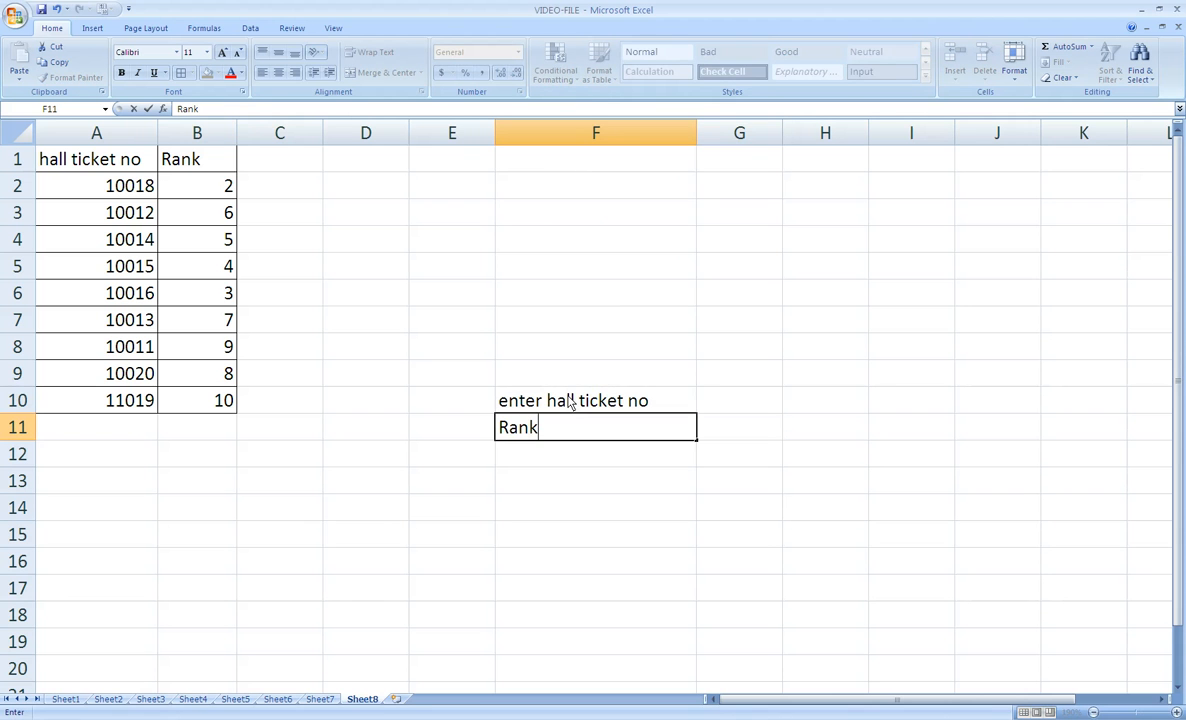
- Apply all borders to F10:G11 and enter 10011 in G10 as the hall ticket number to look up
left_click(739, 404)
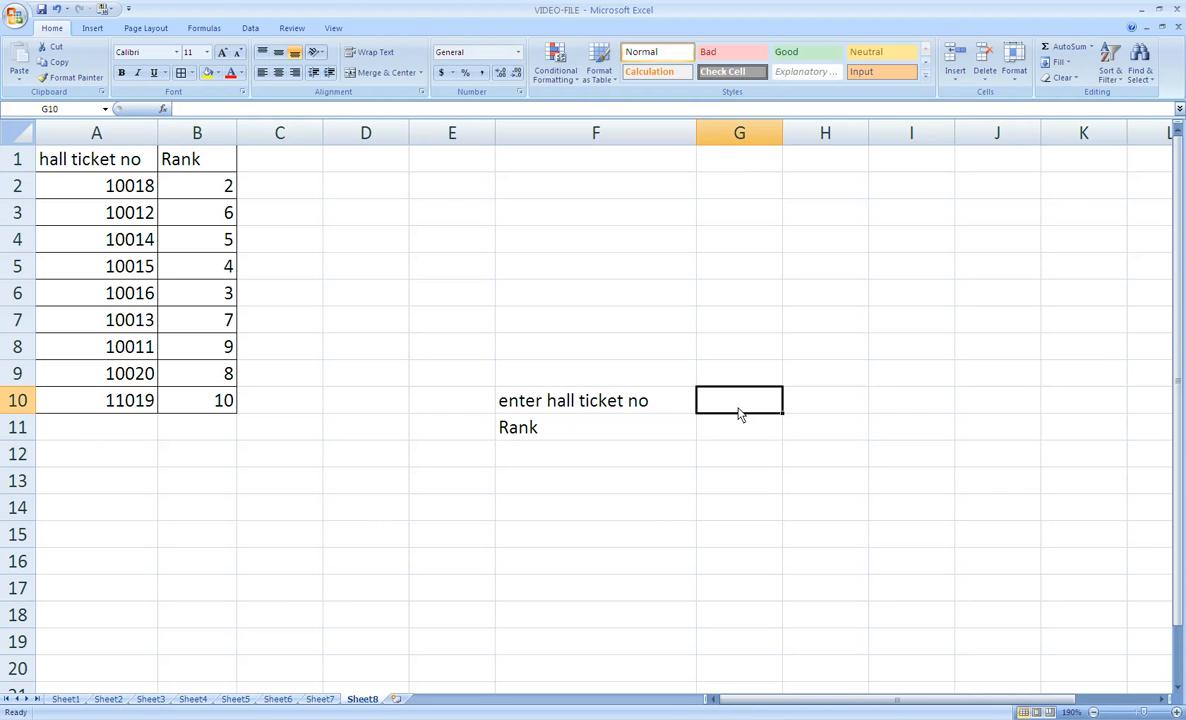
left_click_drag(632, 404, 707, 429)
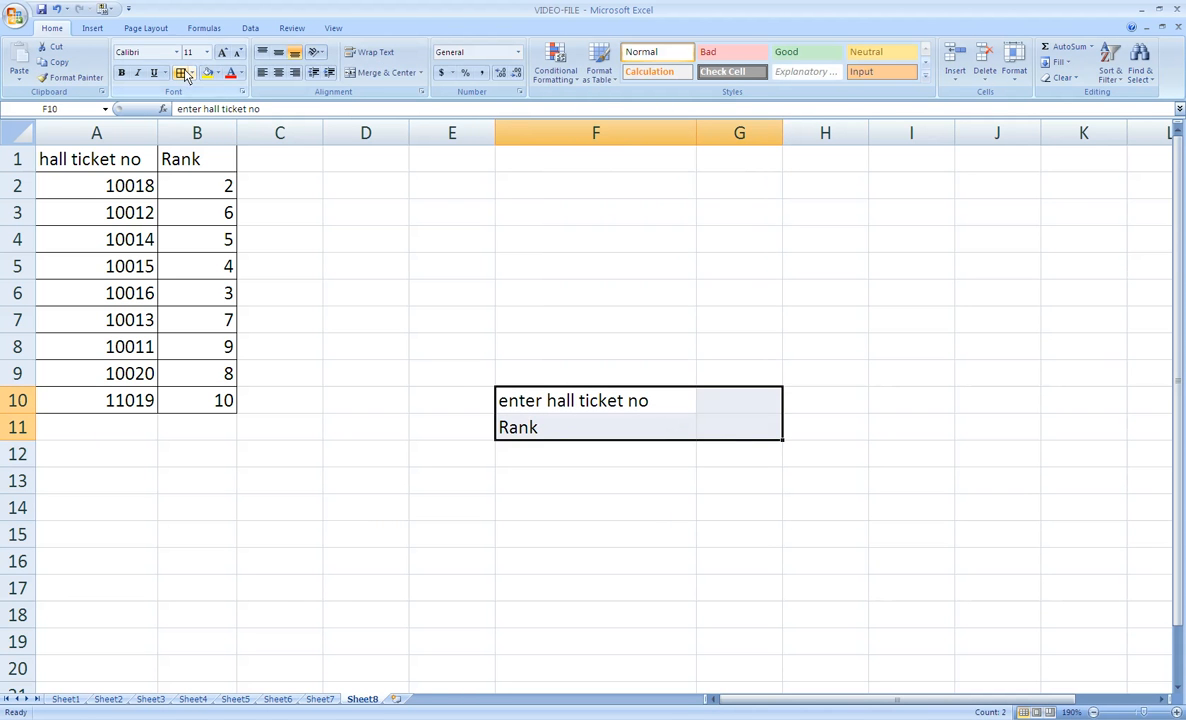
left_click(709, 406)
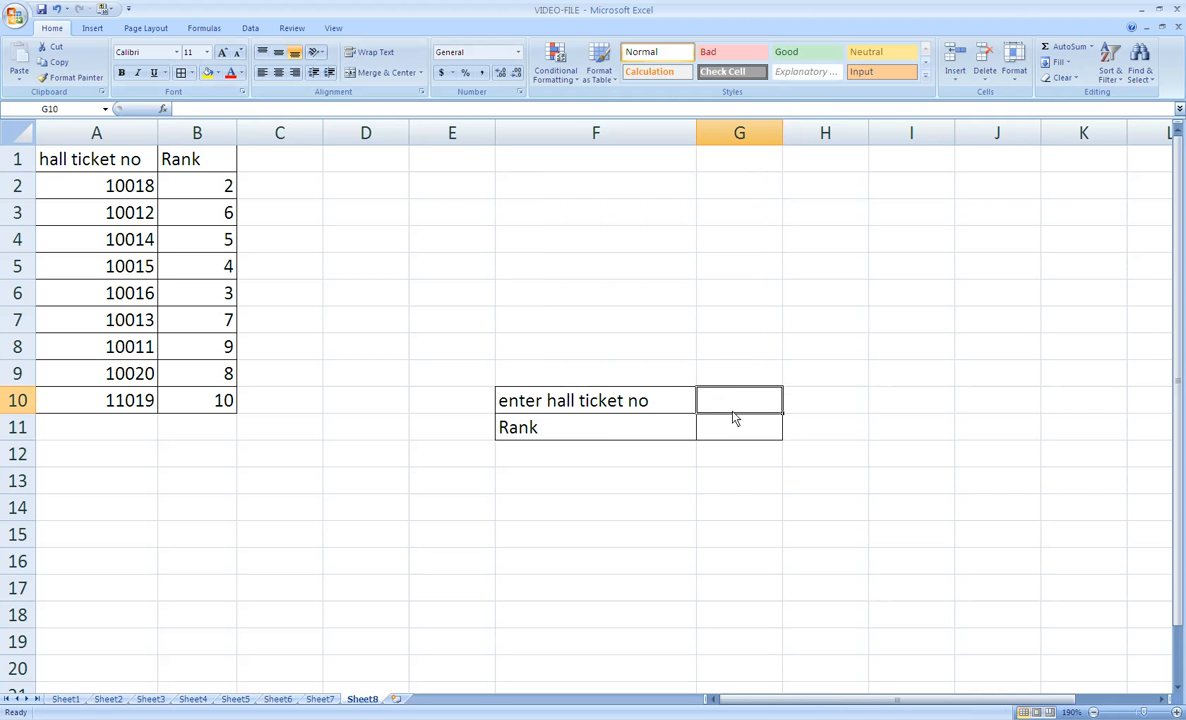
type("11")
key("BackSpace")
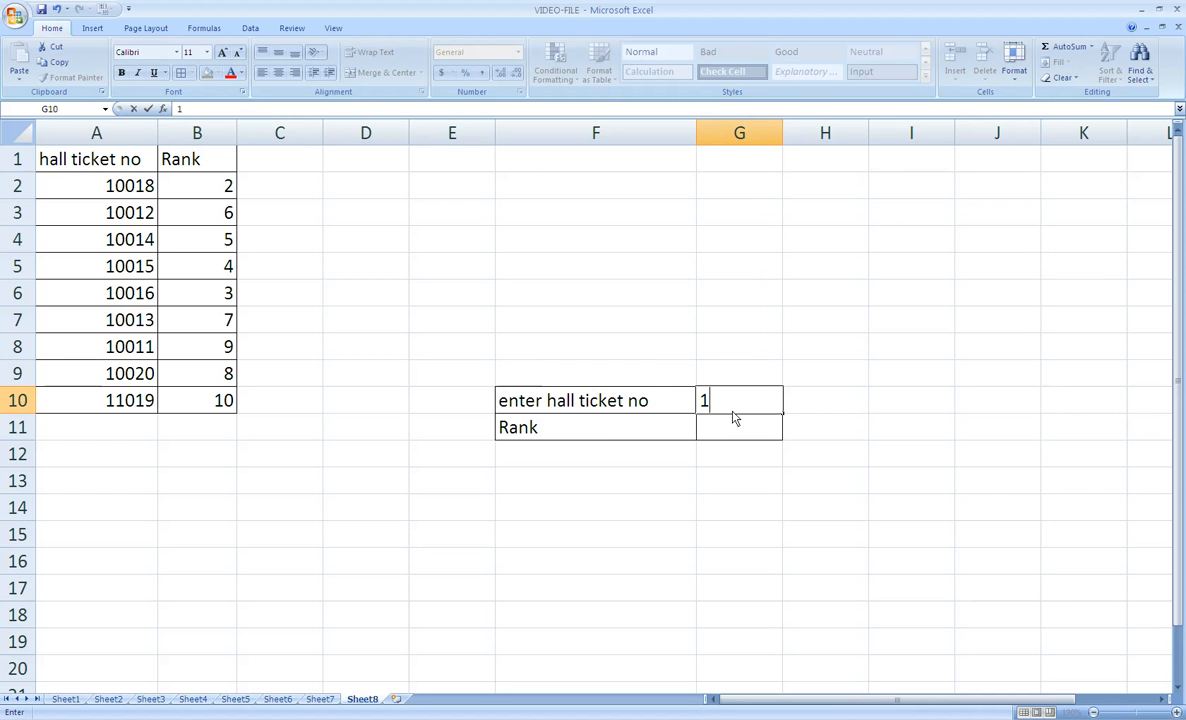
type("0011")
key("Return")
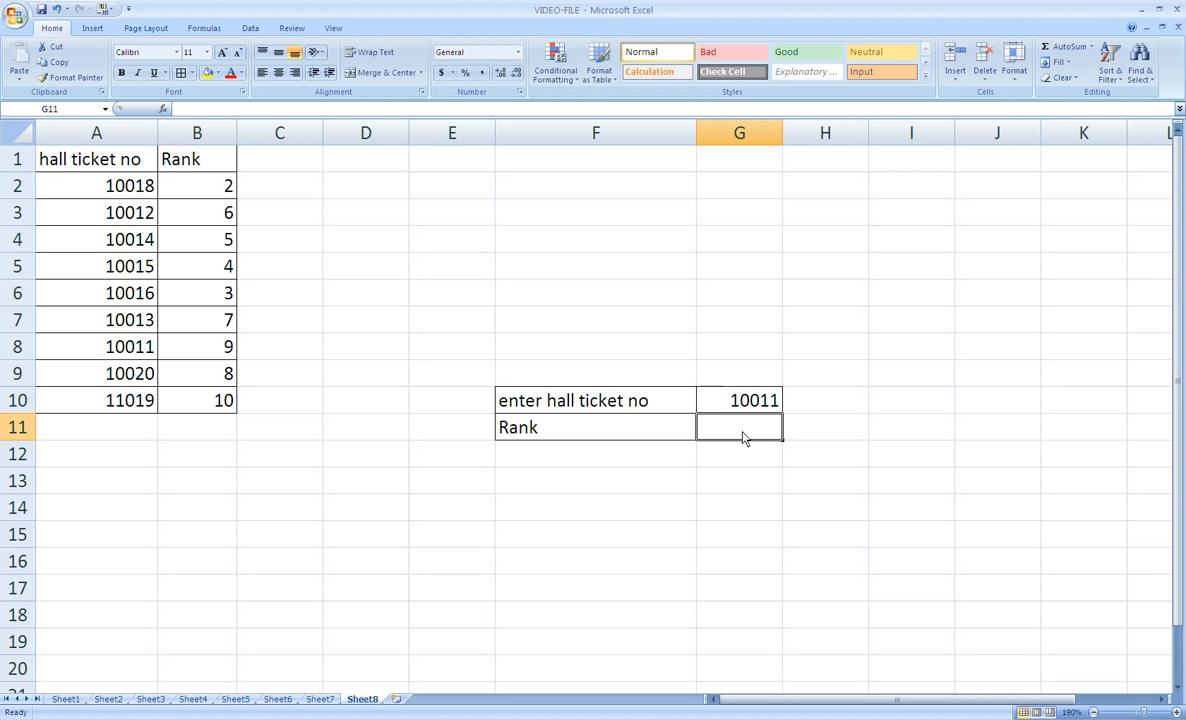
- Enter the formula =VLOOKUP(G10,A1:B10,2,FALSE) in cell G11 to return the rank for the hall ticket number
left_click(765, 401)
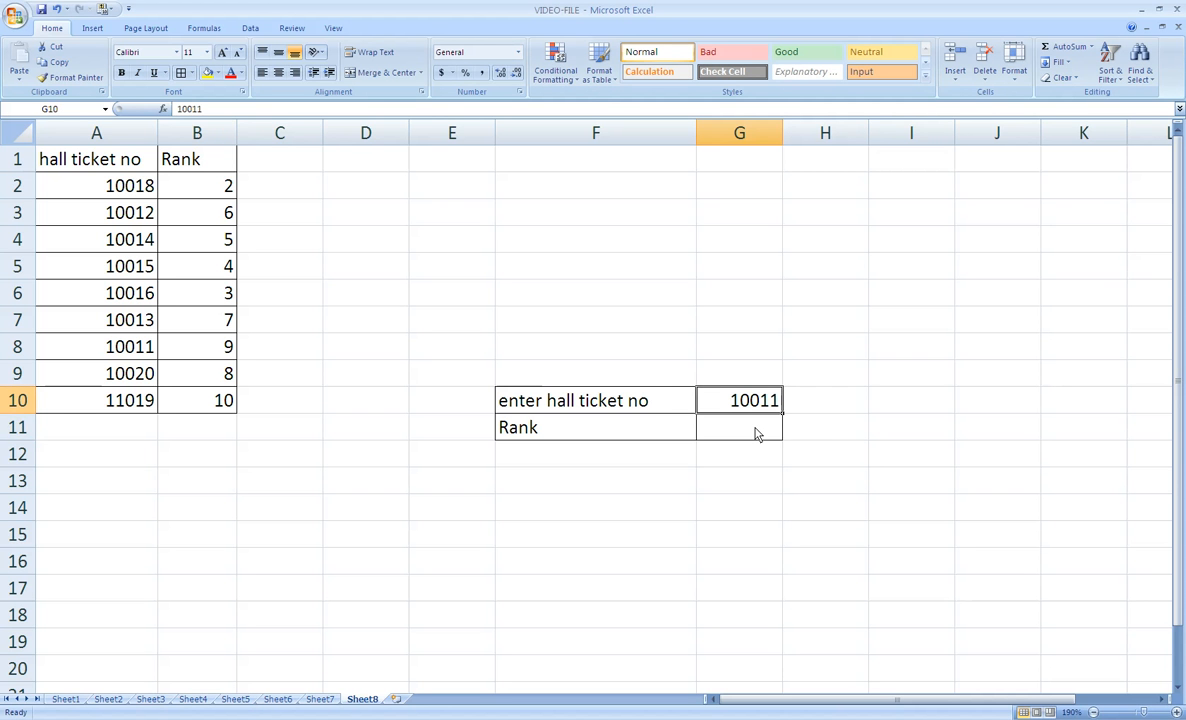
left_click(757, 433)
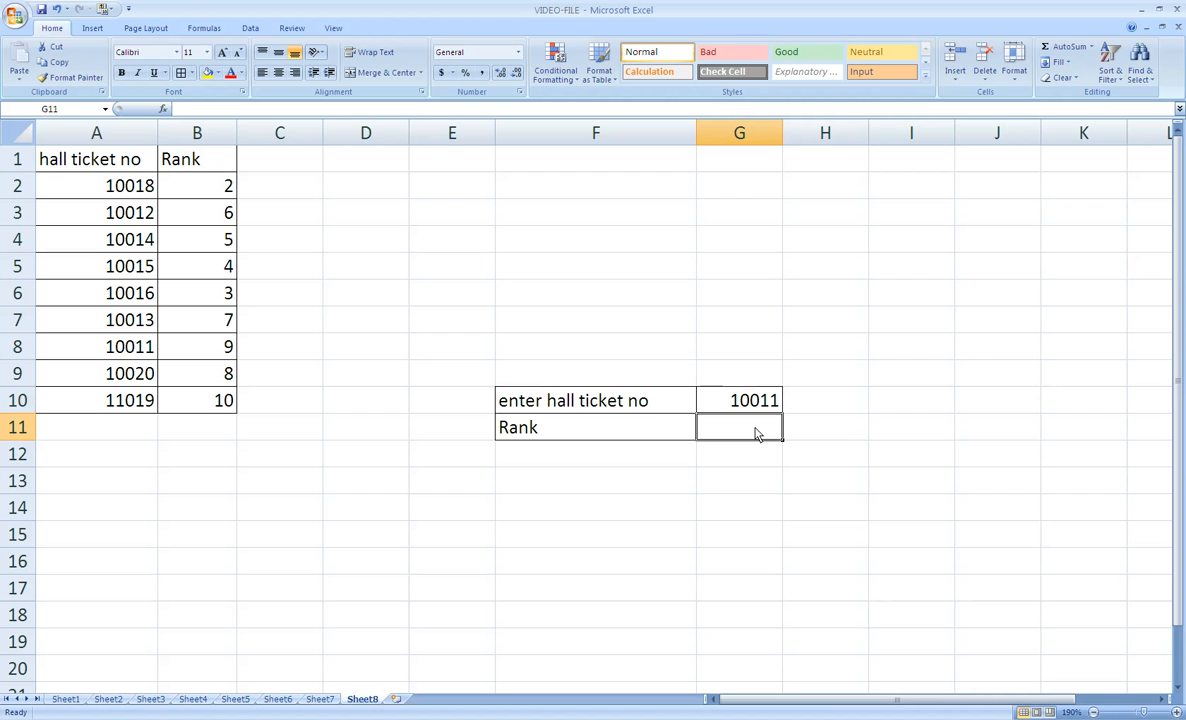
type("=vlook")
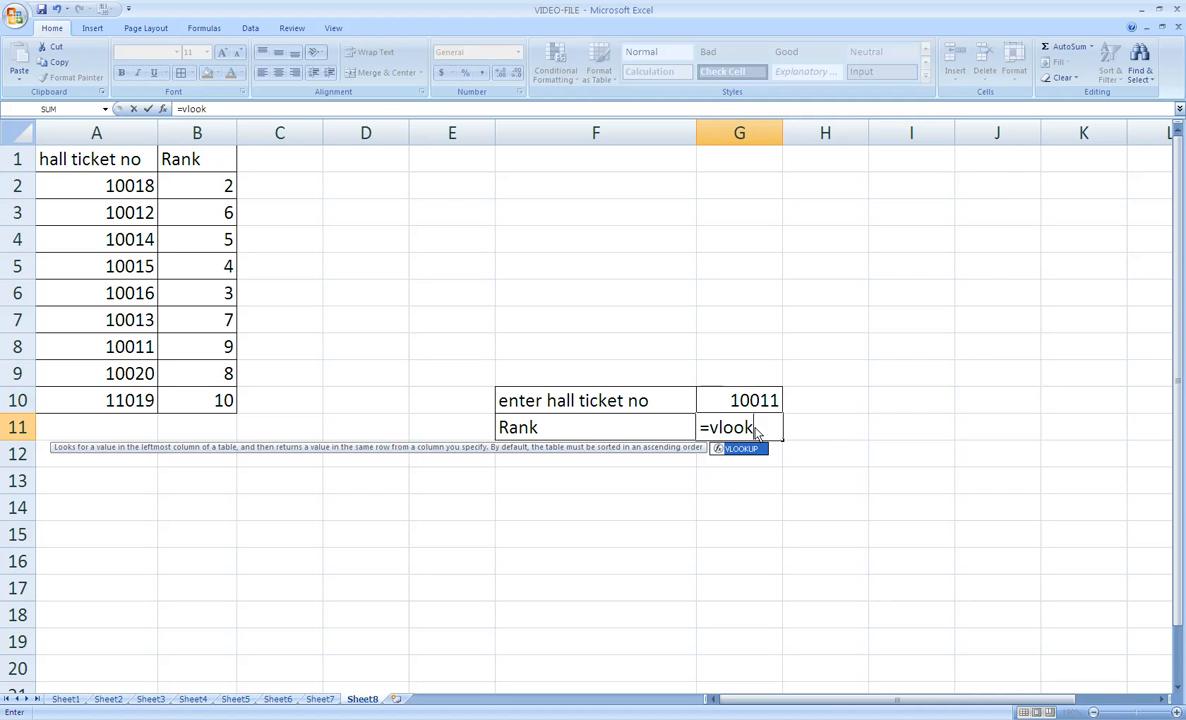
type("up(")
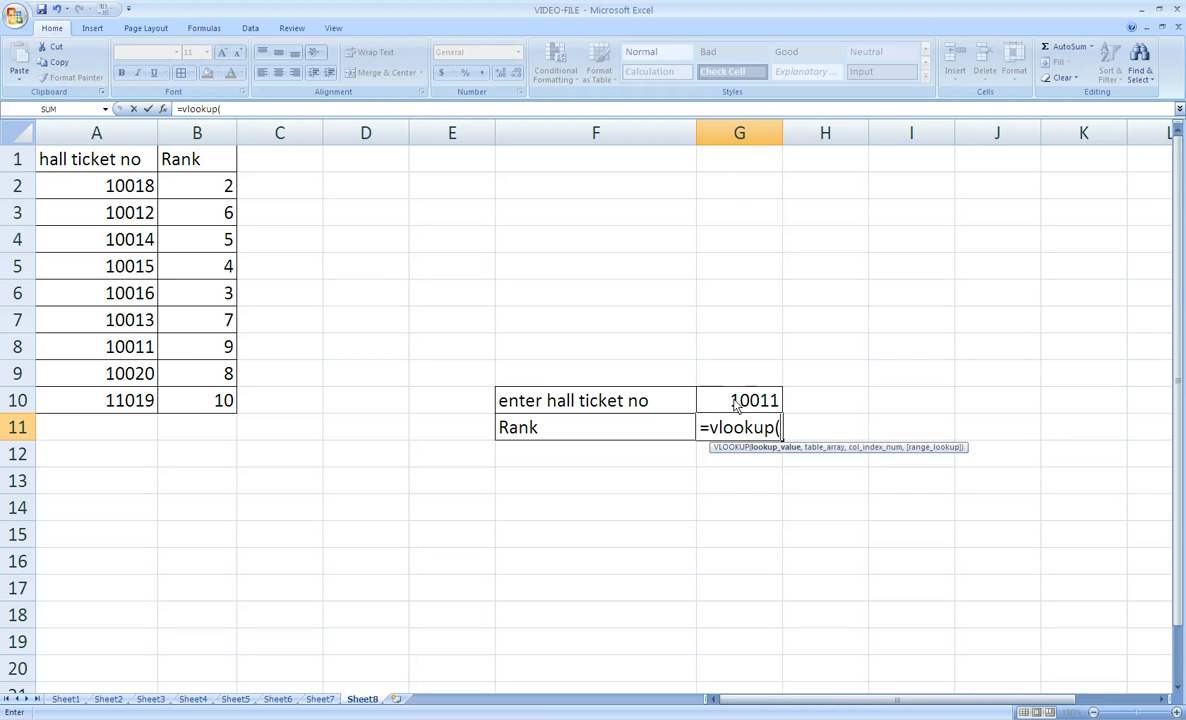
type("g10")
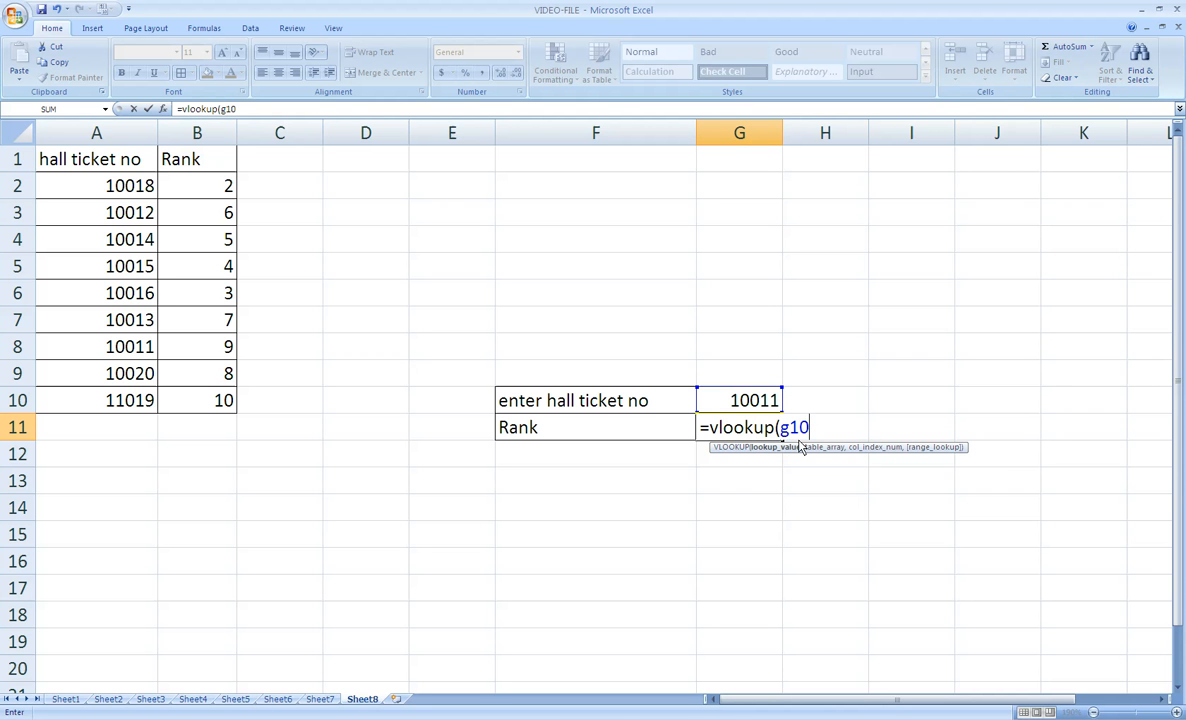
type(",")
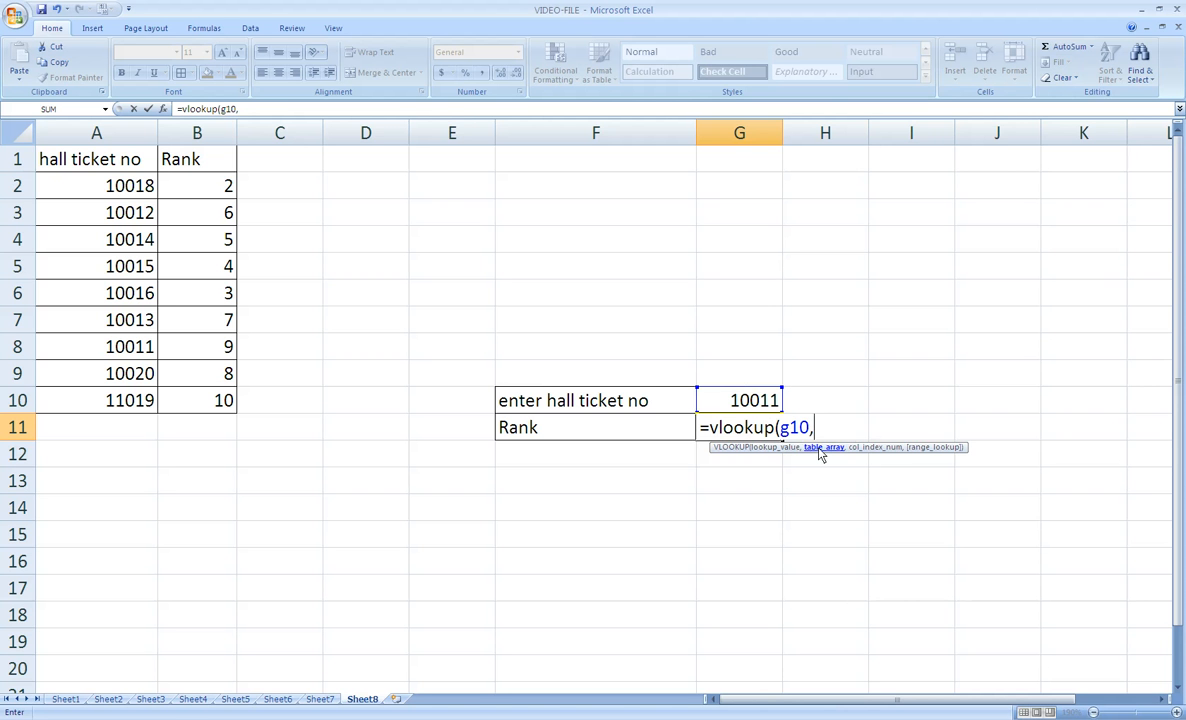
left_click_drag(76, 157, 215, 402)
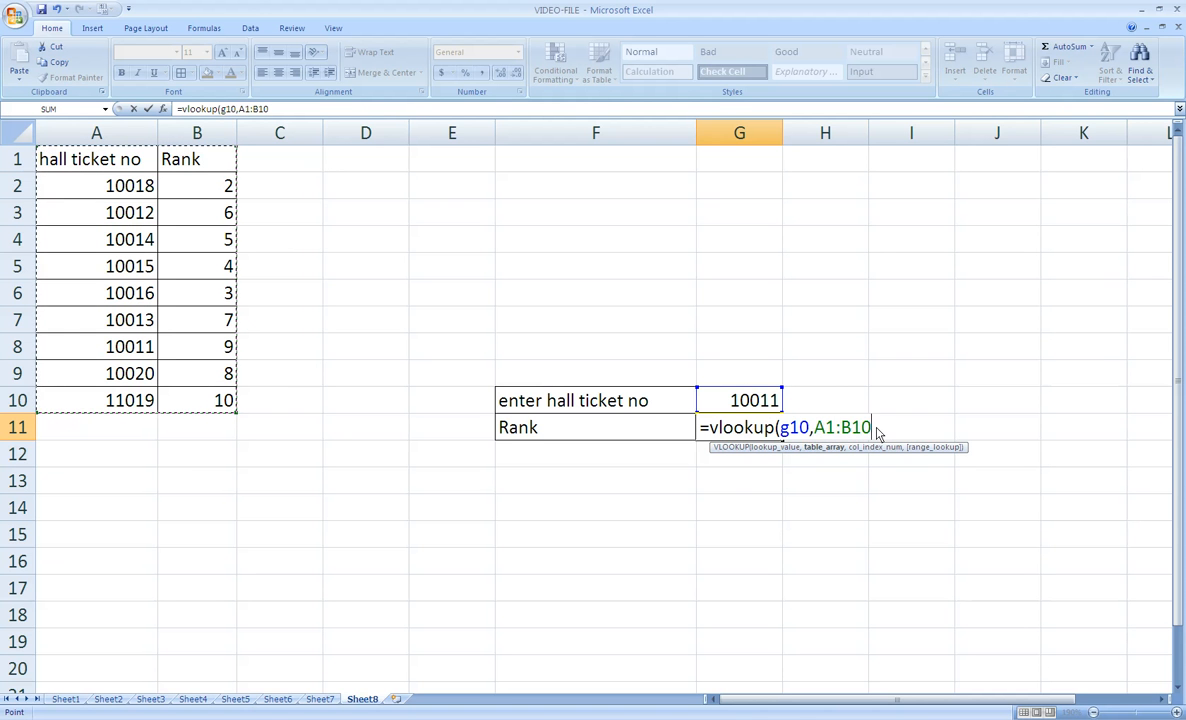
type(",")
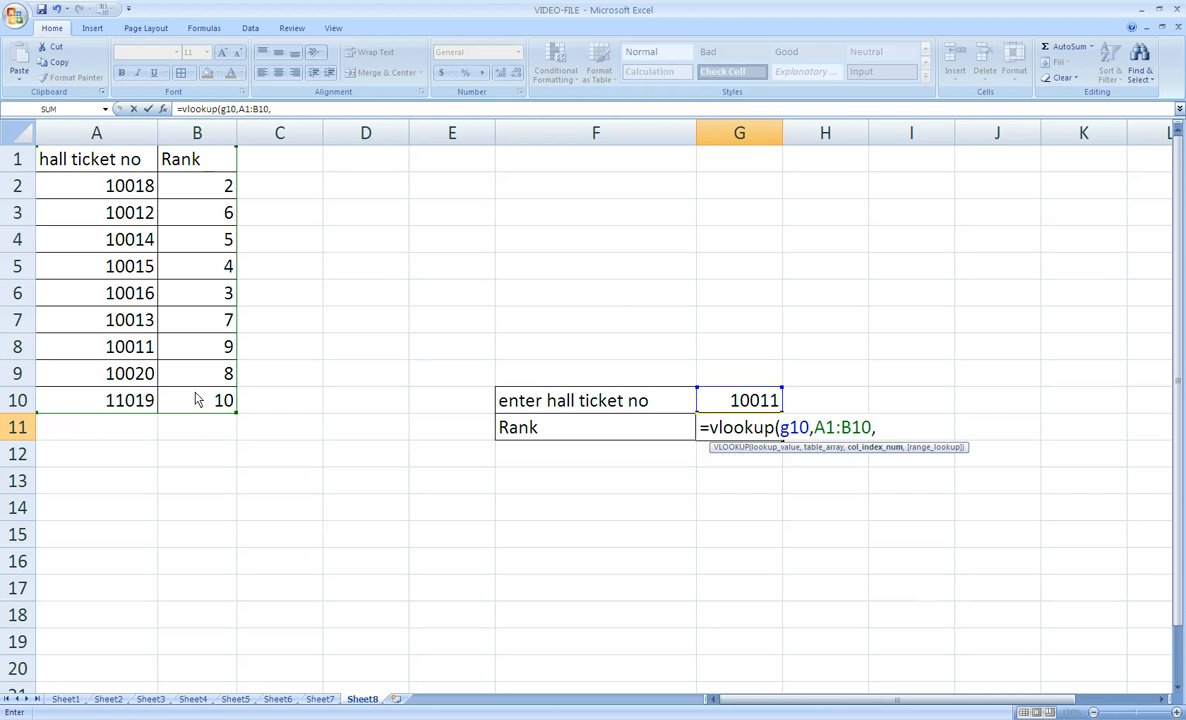
type("2")
type(",f")
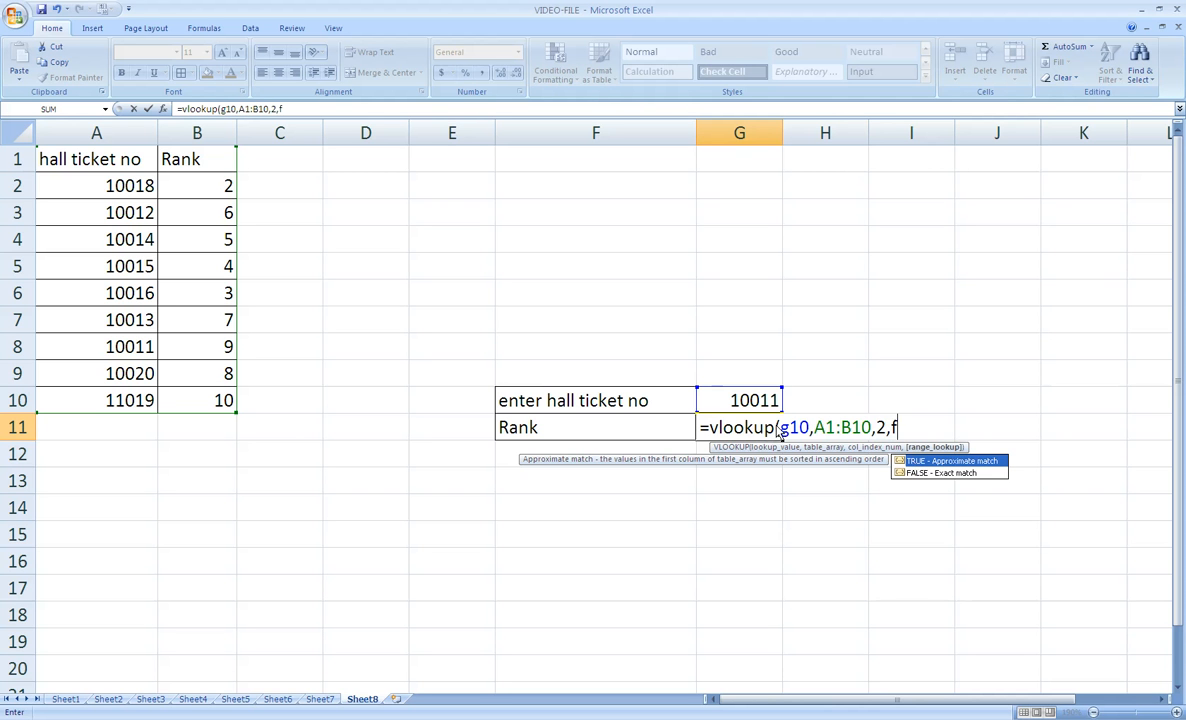
type("e")
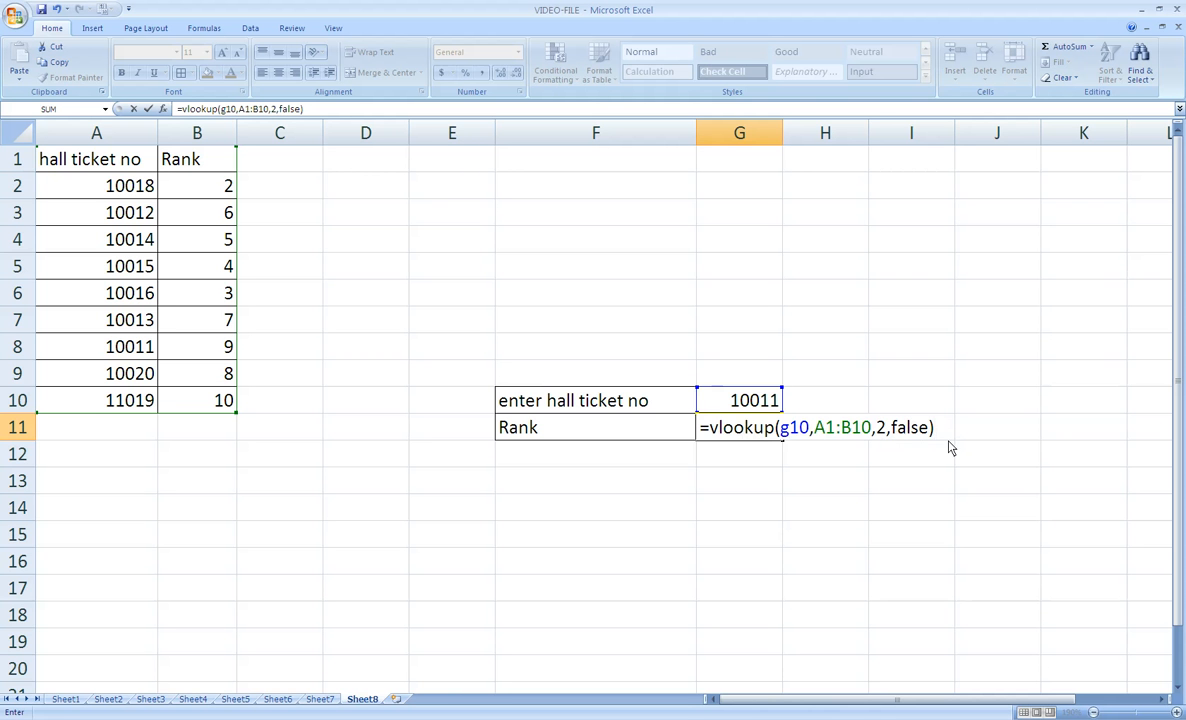
key("Return")
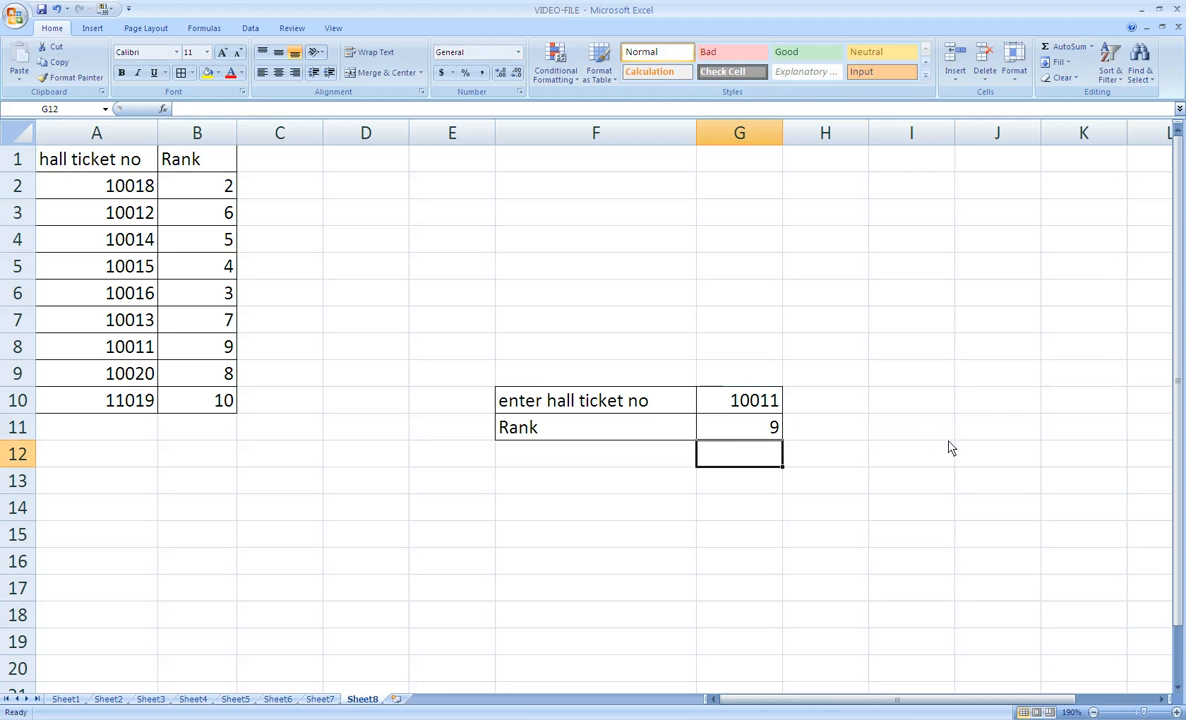
- Check the returned rank against table row 8, and test the lookup with hall ticket number 10012 in G10 against row 3
left_click(773, 434)
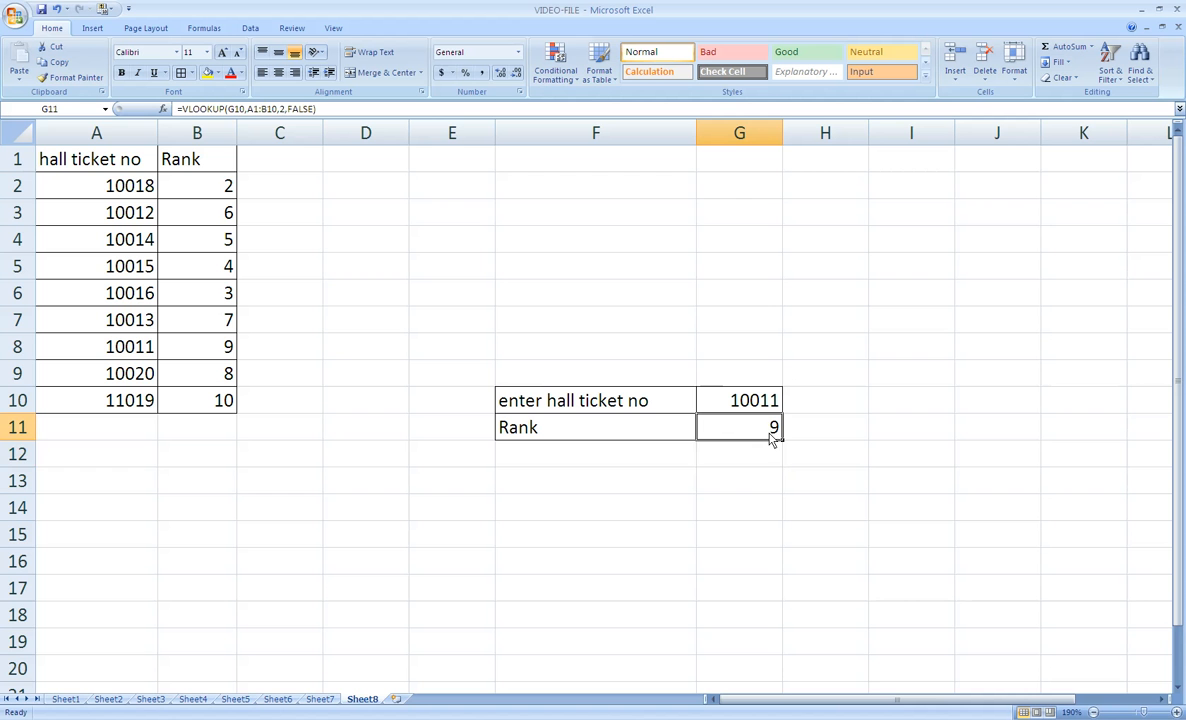
left_click_drag(124, 346, 184, 358)
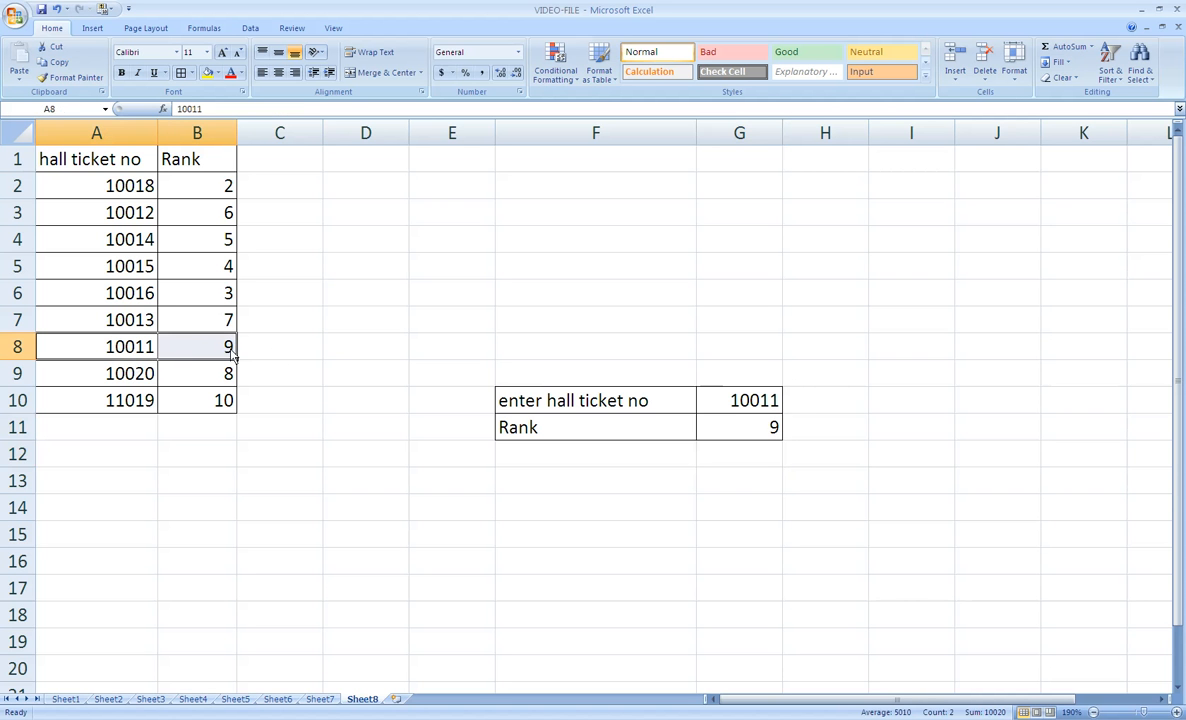
left_click(735, 400)
type("100")
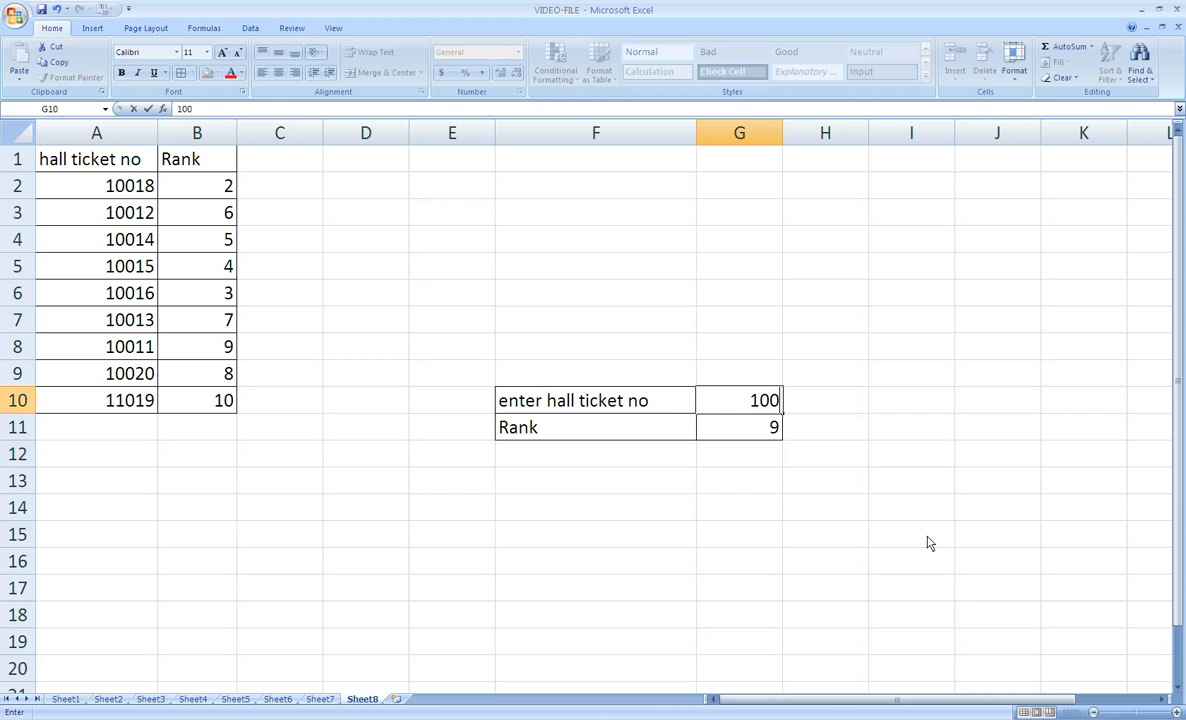
type("12")
key("Return")
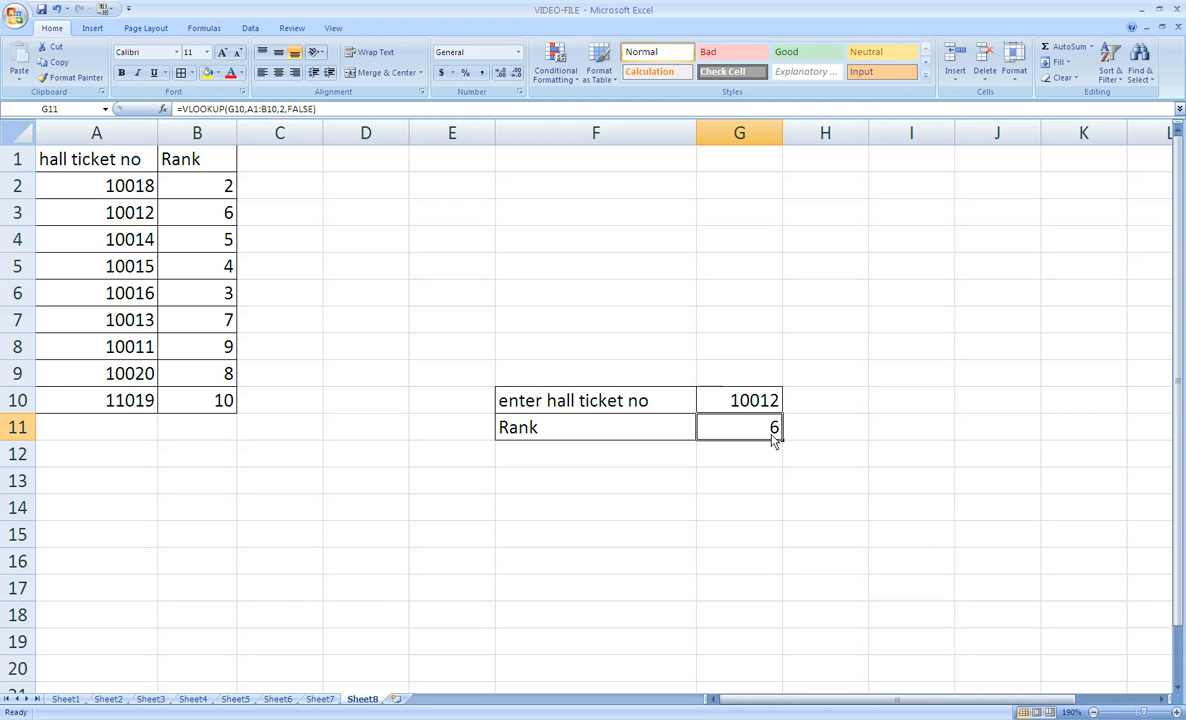
left_click_drag(128, 212, 176, 212)
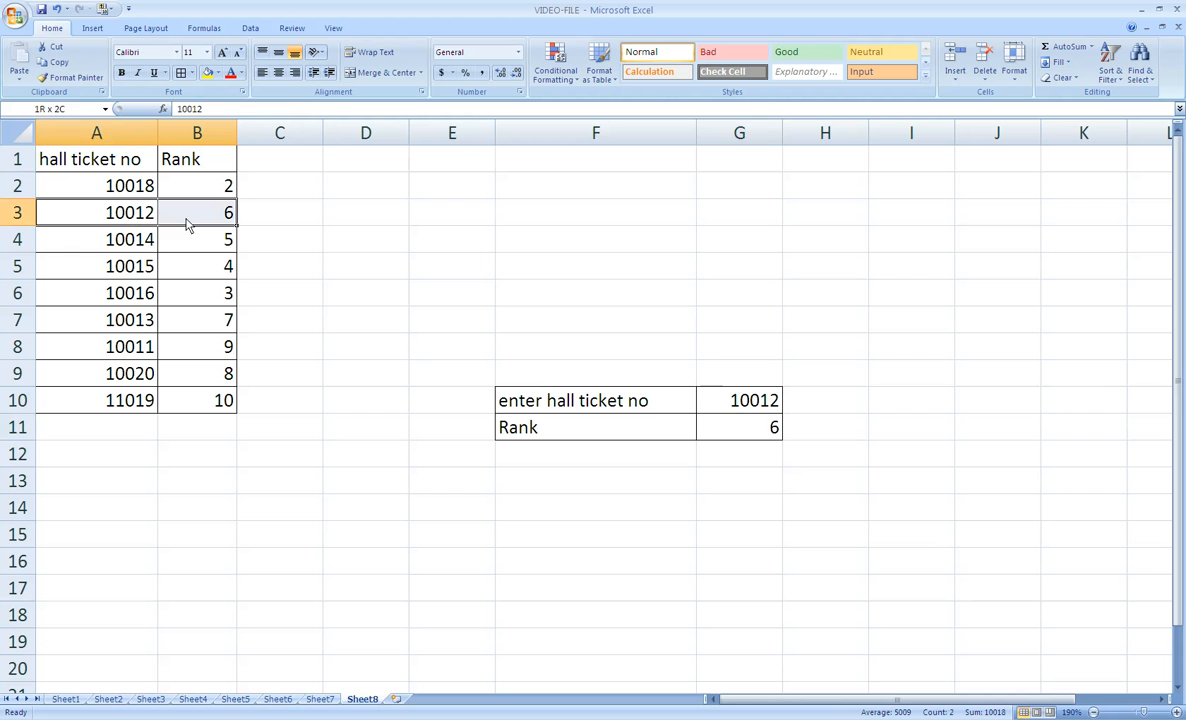
- Set the hall ticket number in G10 to 10018 and compare the rank returned in G11 with the table
left_click(731, 401)
type("1")
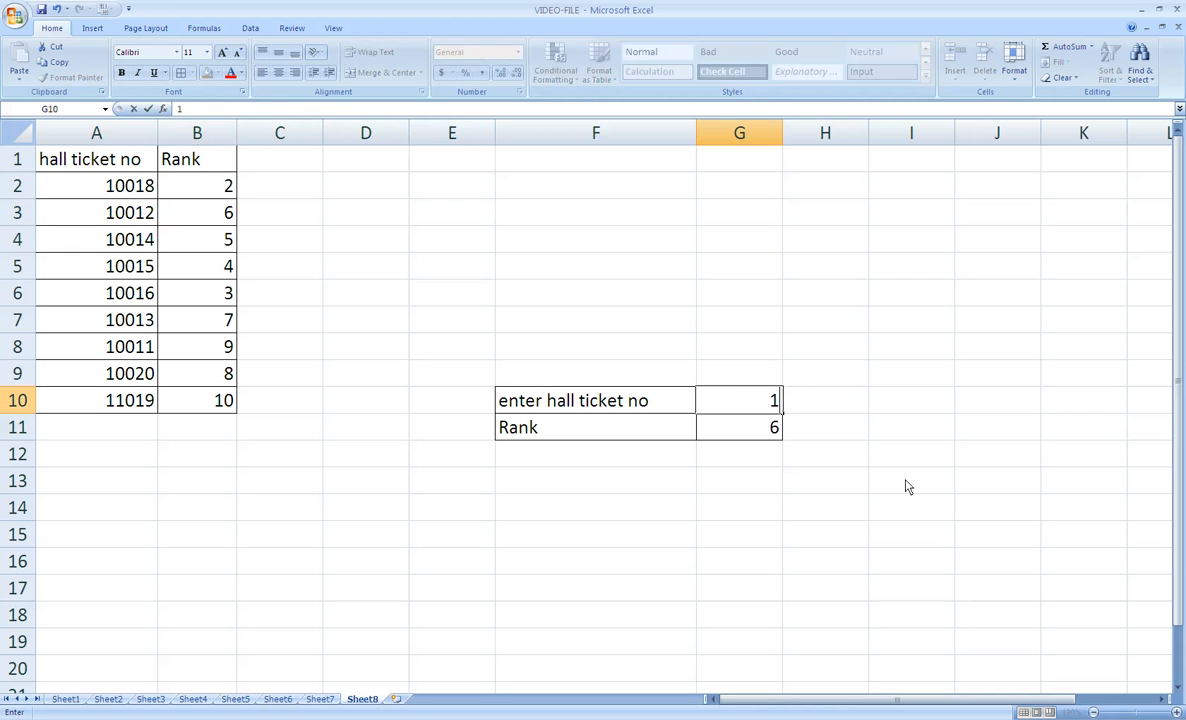
type("0018")
key("Return")
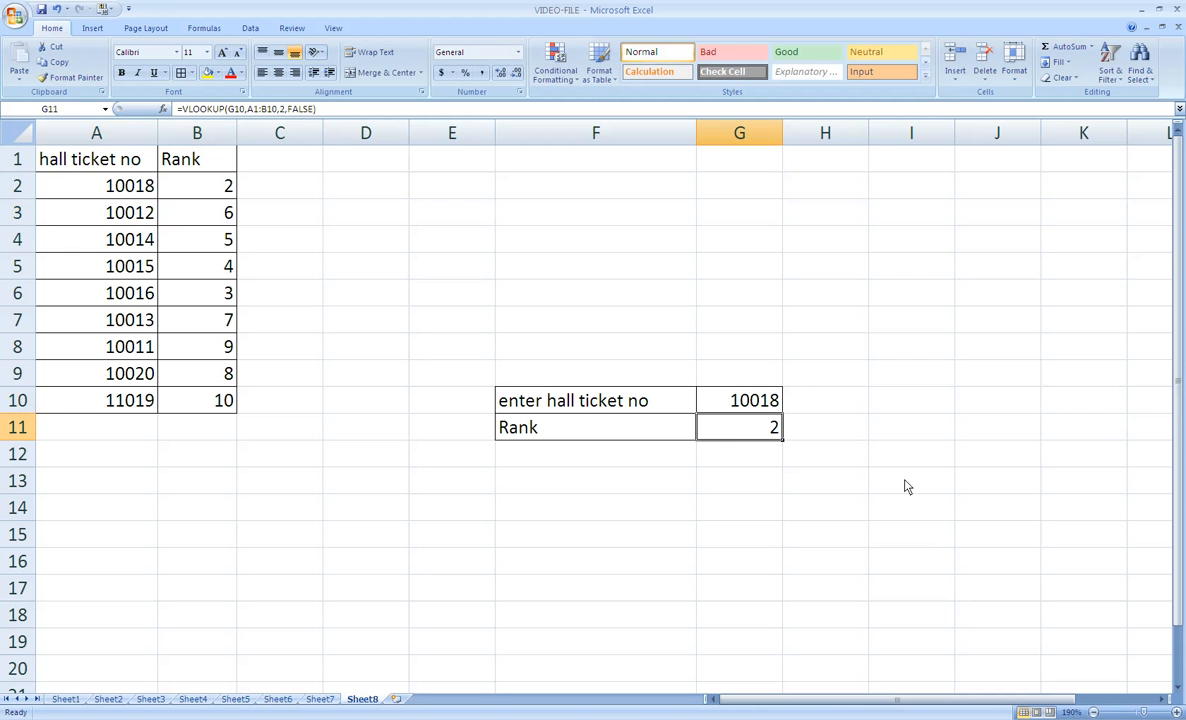
left_click(165, 188)
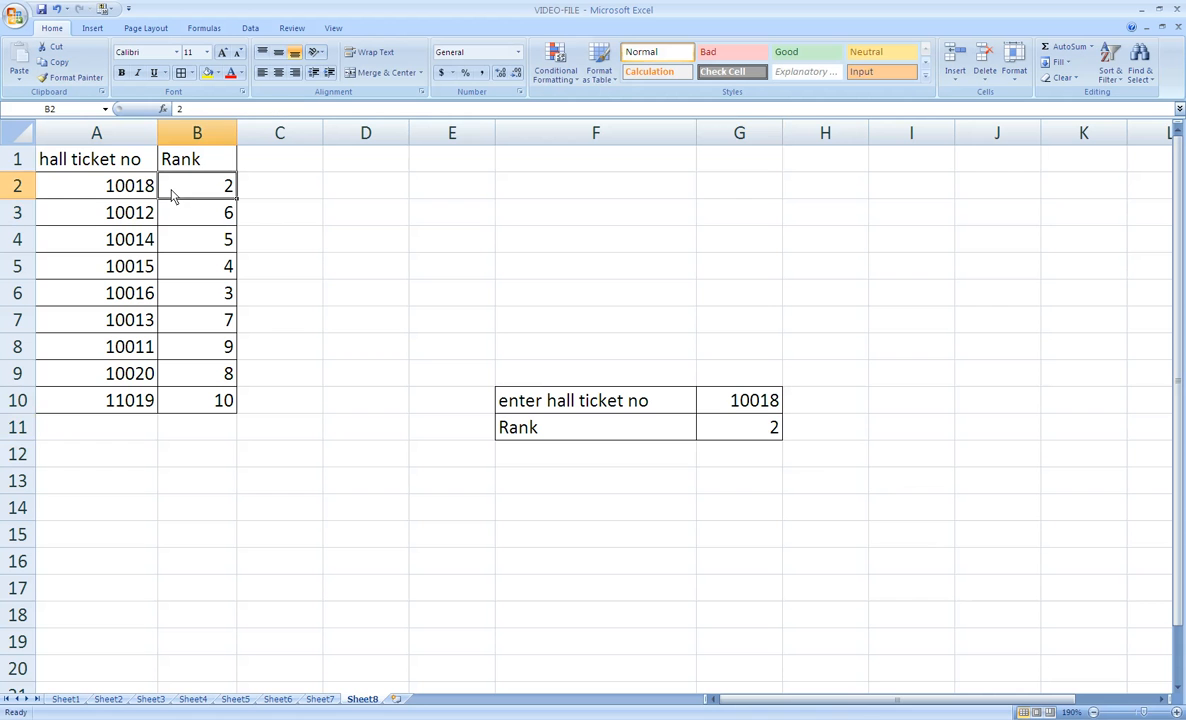
left_click(746, 430)
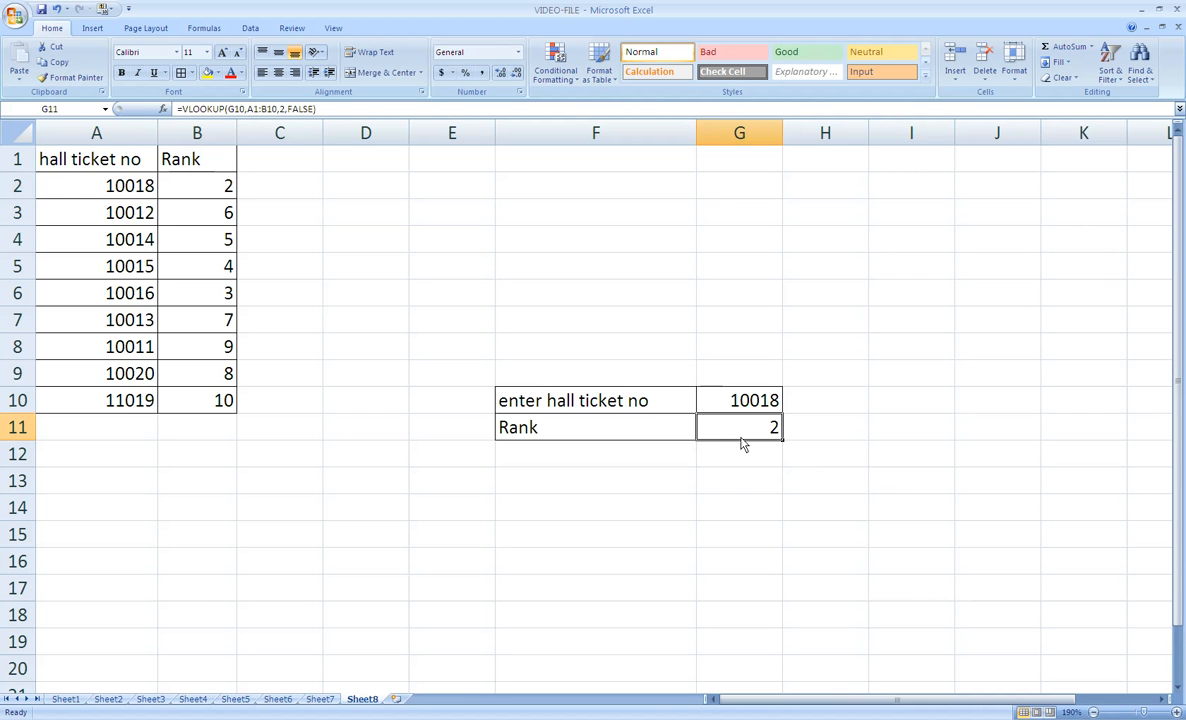
left_click(752, 399)
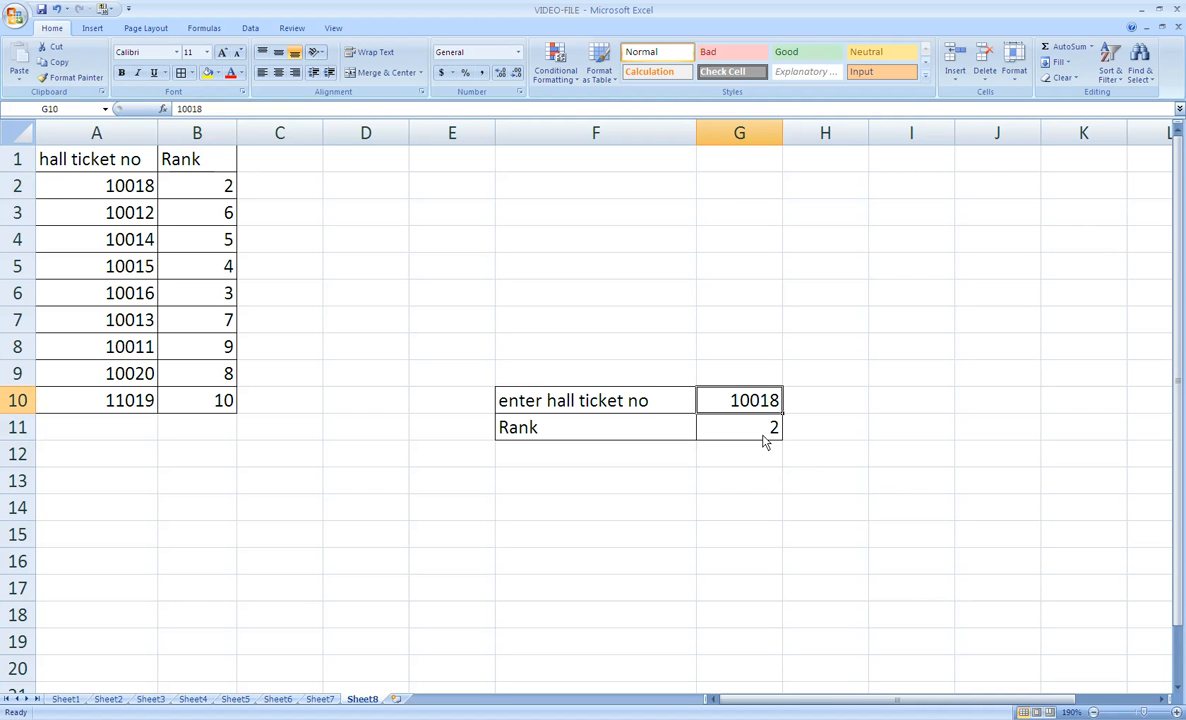
left_click(764, 439)
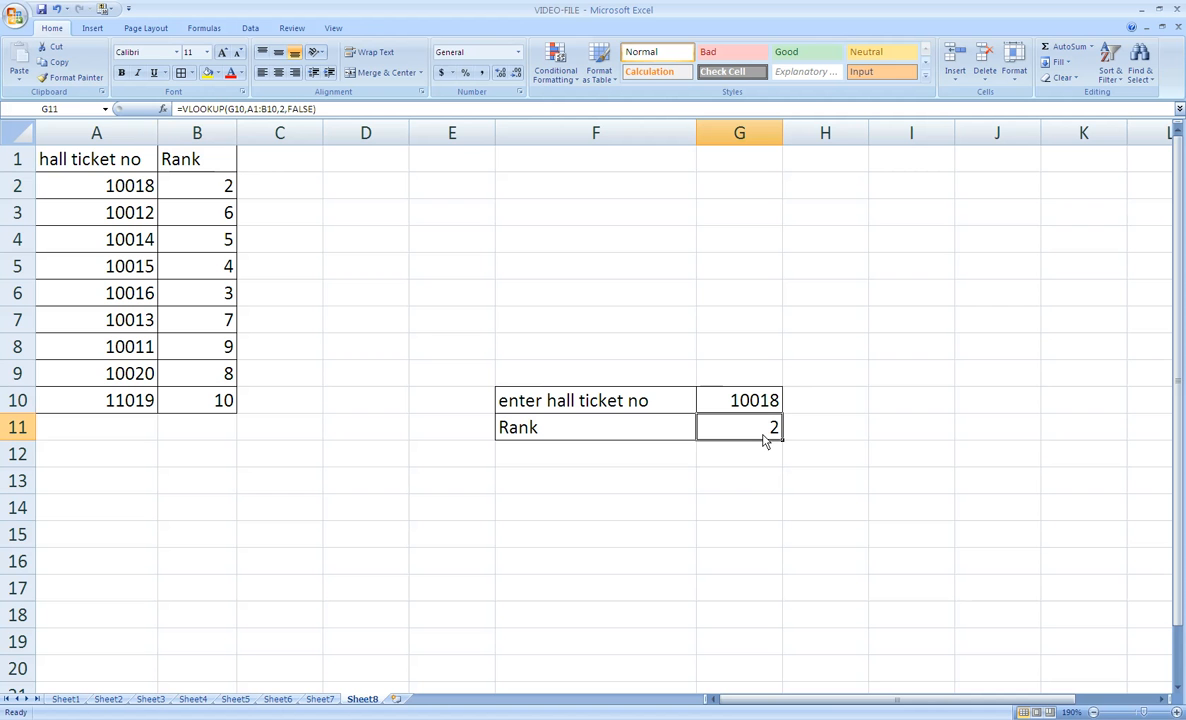